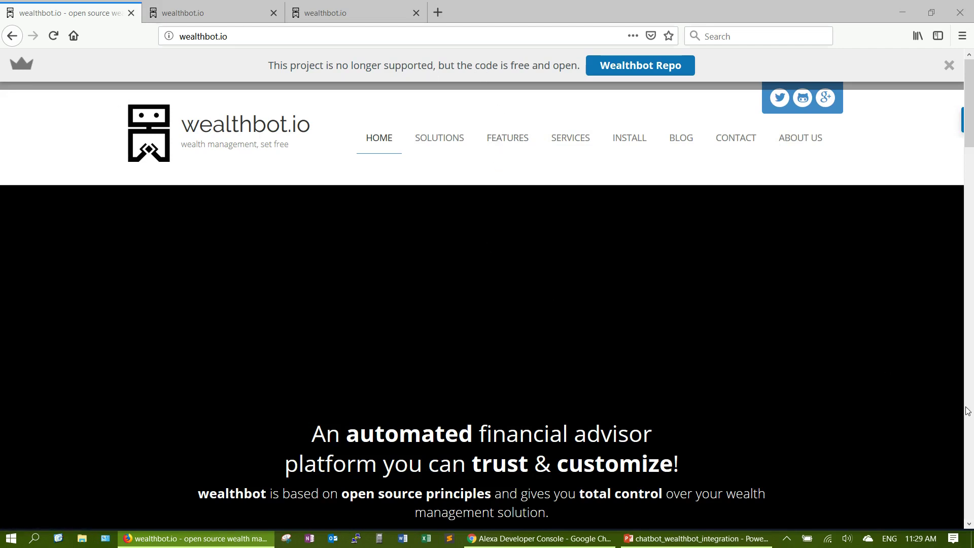
- Scroll the wealthbot.io homepage down to the 'ready to make the jump?' install section
click(967, 434)
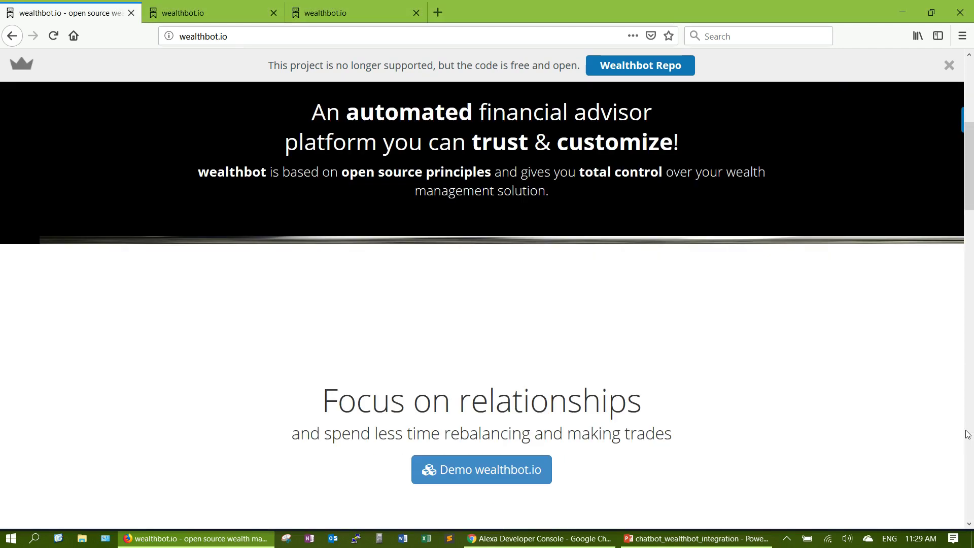
click(967, 434)
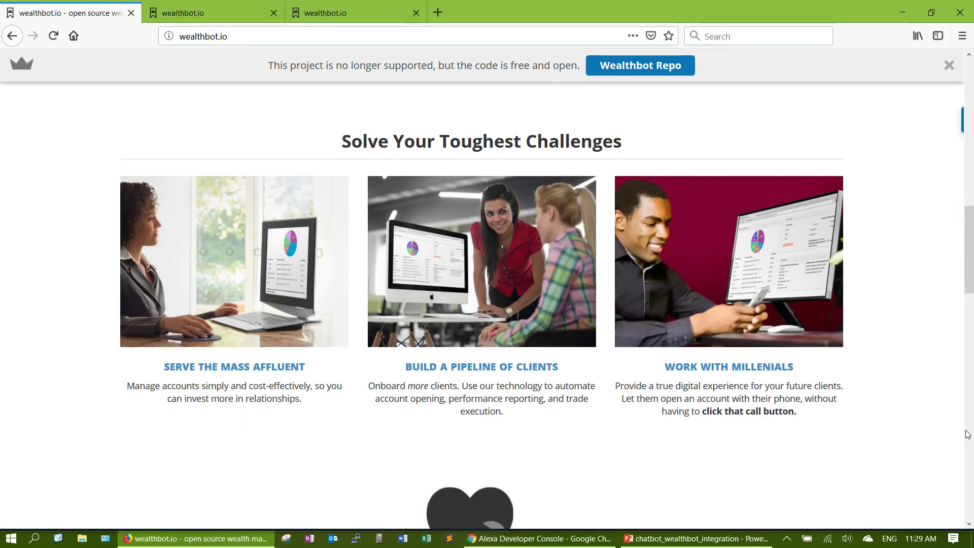
click(967, 433)
click(967, 434)
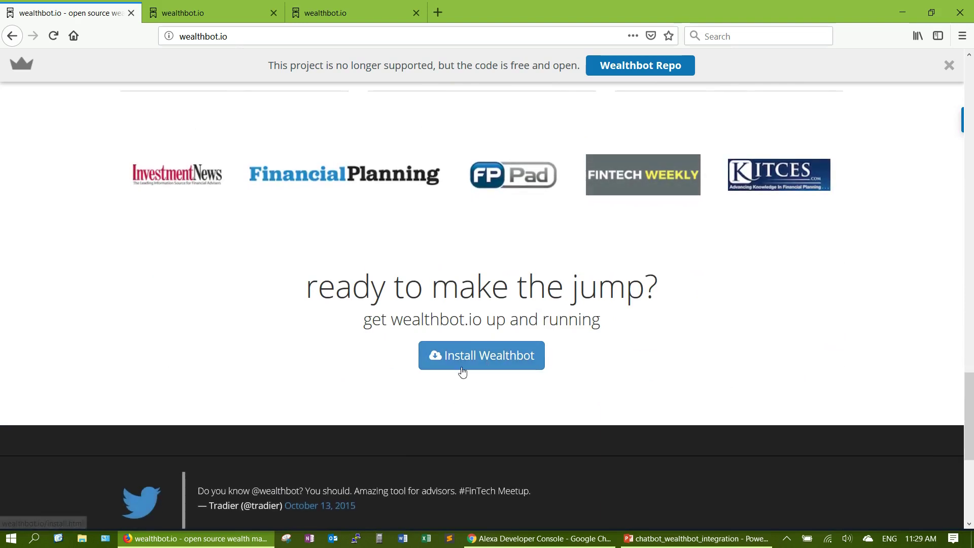
click(190, 11)
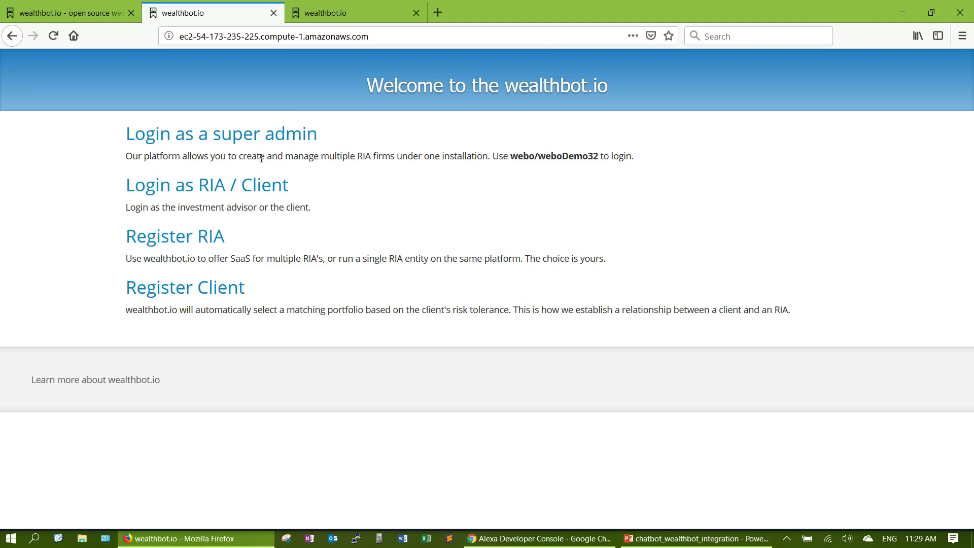
click(272, 36)
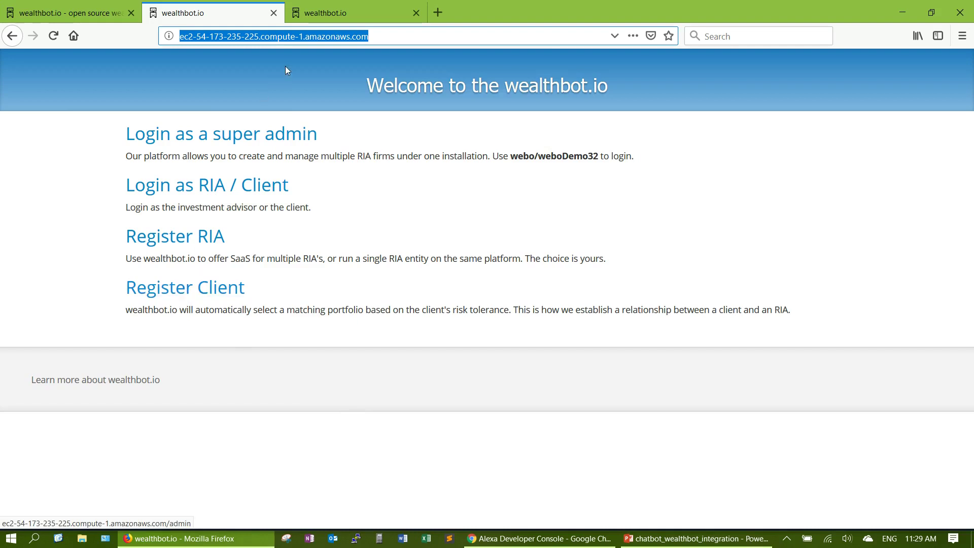
- Submit the client's information and risk answers, then request the $250,000 account's portfolio
click(319, 15)
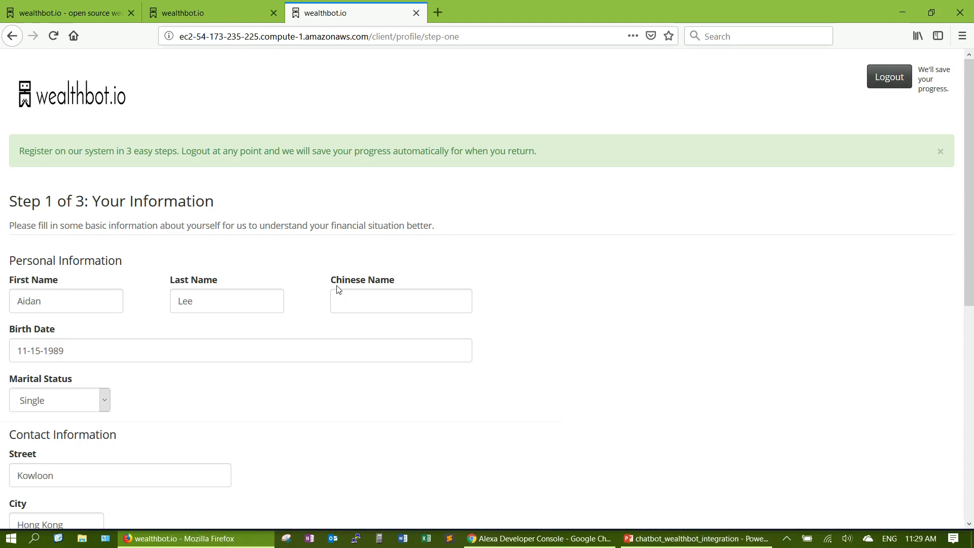
scroll(337, 288, down, 2)
scroll(337, 287, down, 2)
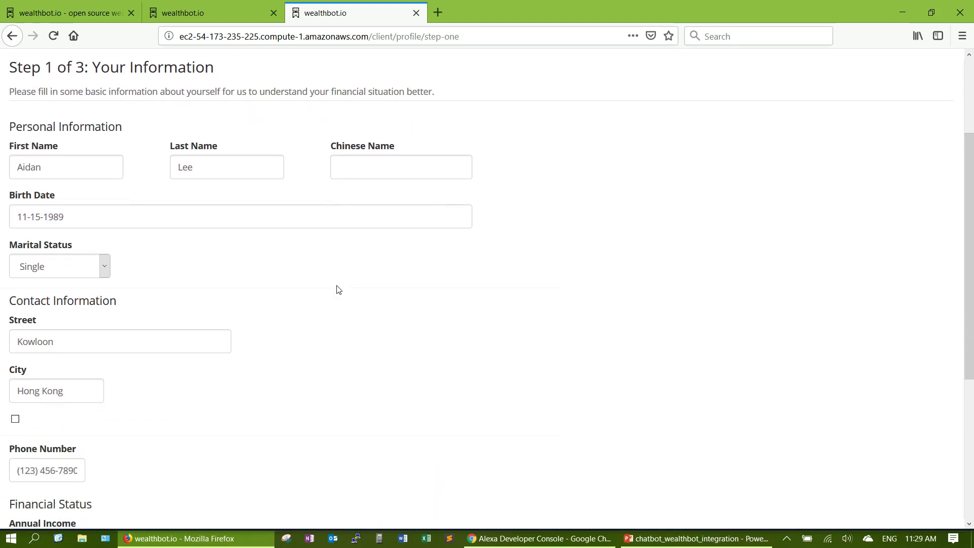
scroll(337, 288, down, 2)
scroll(337, 289, down, 2)
scroll(337, 289, down, 2)
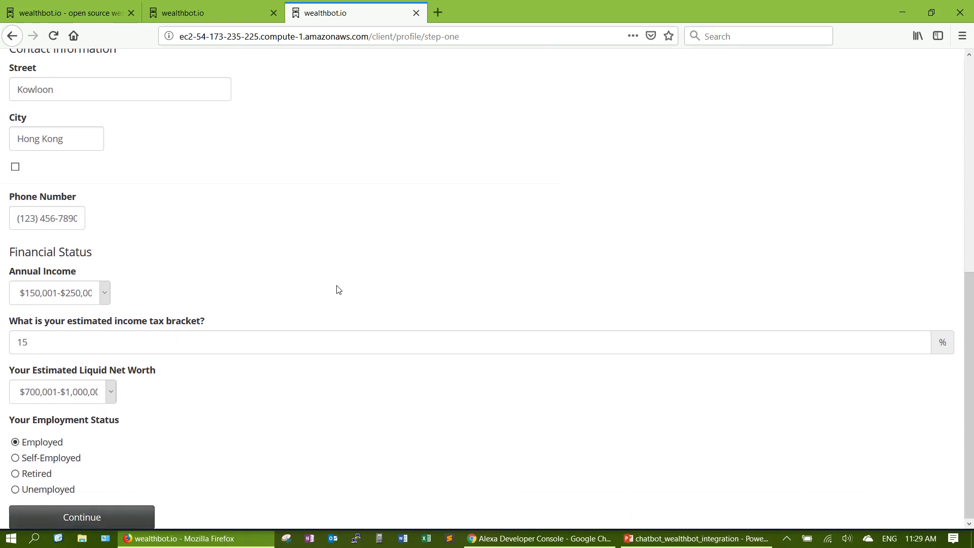
click(123, 516)
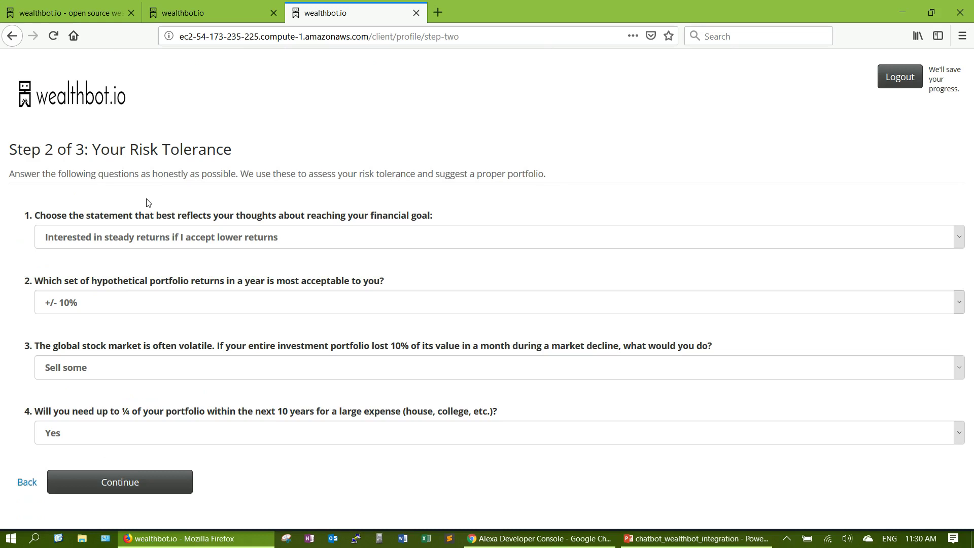
click(78, 482)
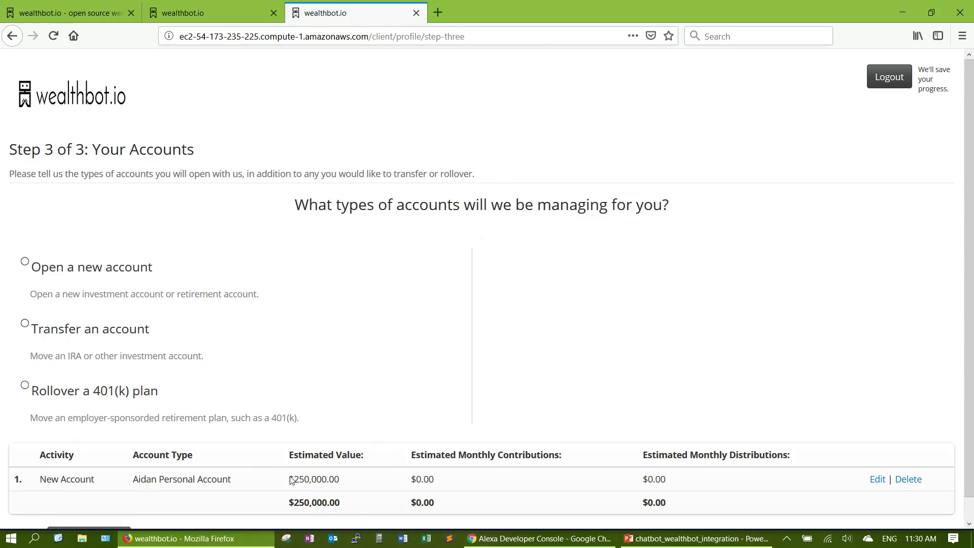
scroll(349, 486, down, 1)
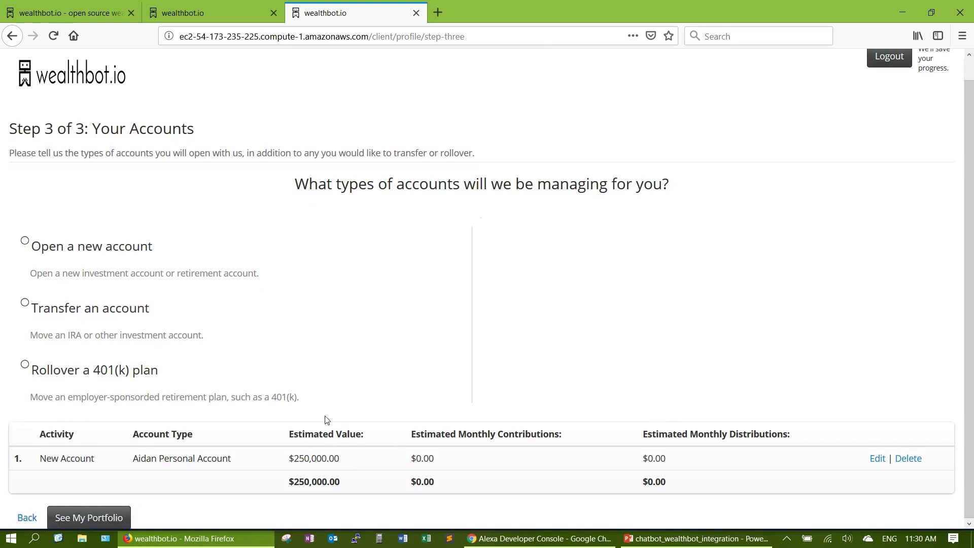
click(115, 511)
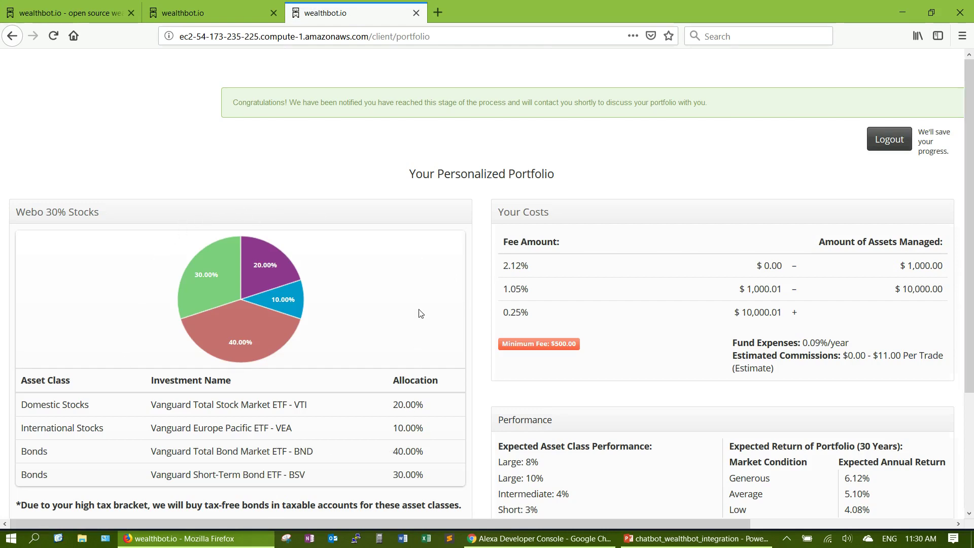
scroll(374, 254, down, 2)
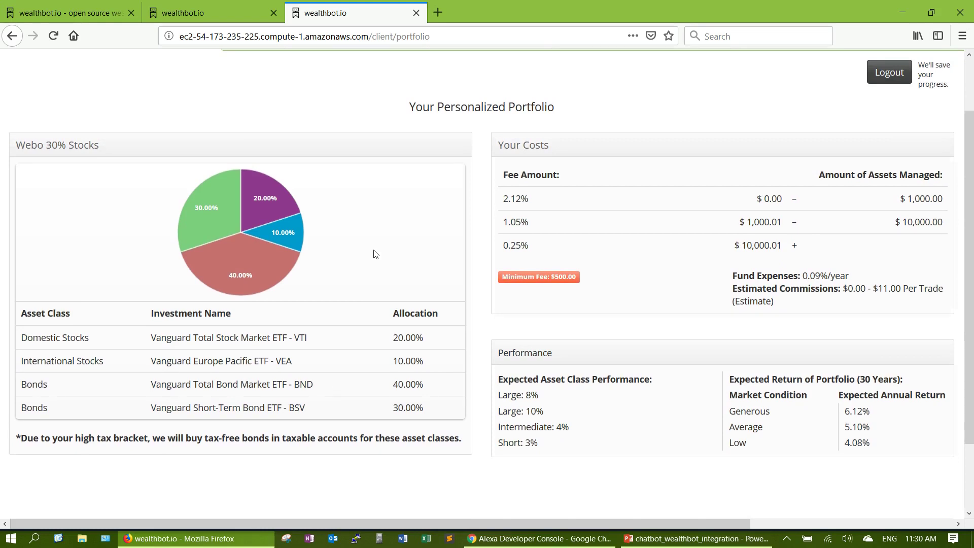
- Bring up the EC2 hosting architecture slide in PowerPoint
click(650, 538)
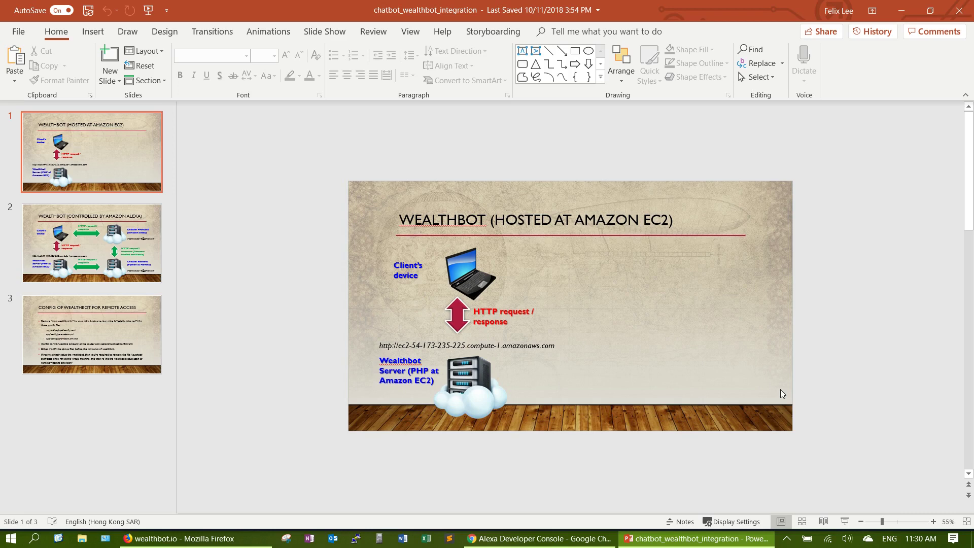
scroll(780, 390, up, 2)
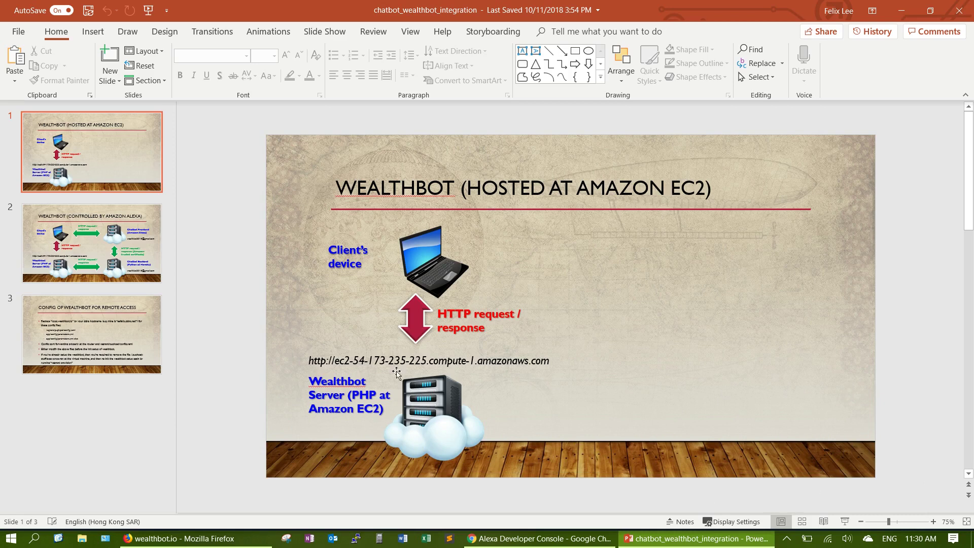
- Show the Alexa-controlled architecture slide, then return to the portfolio in Firefox
click(92, 244)
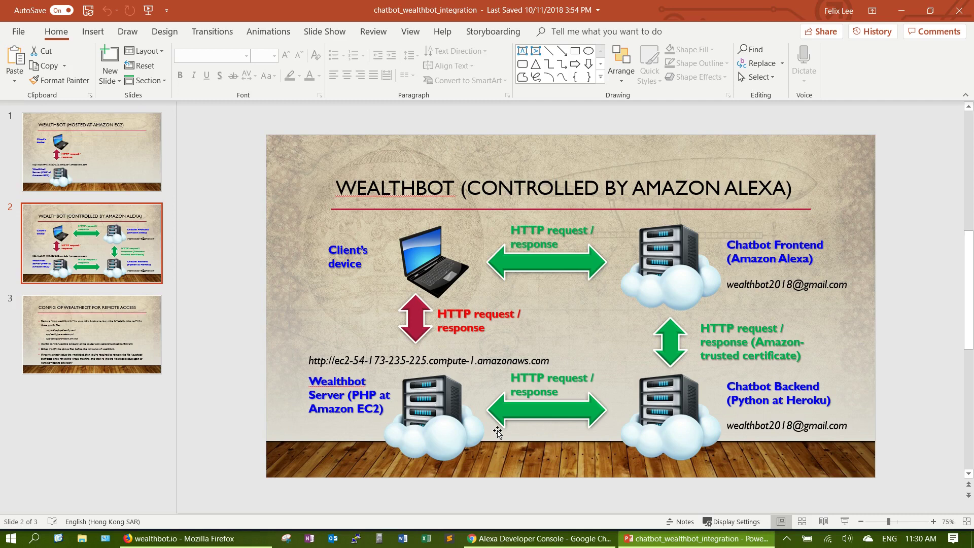
click(237, 541)
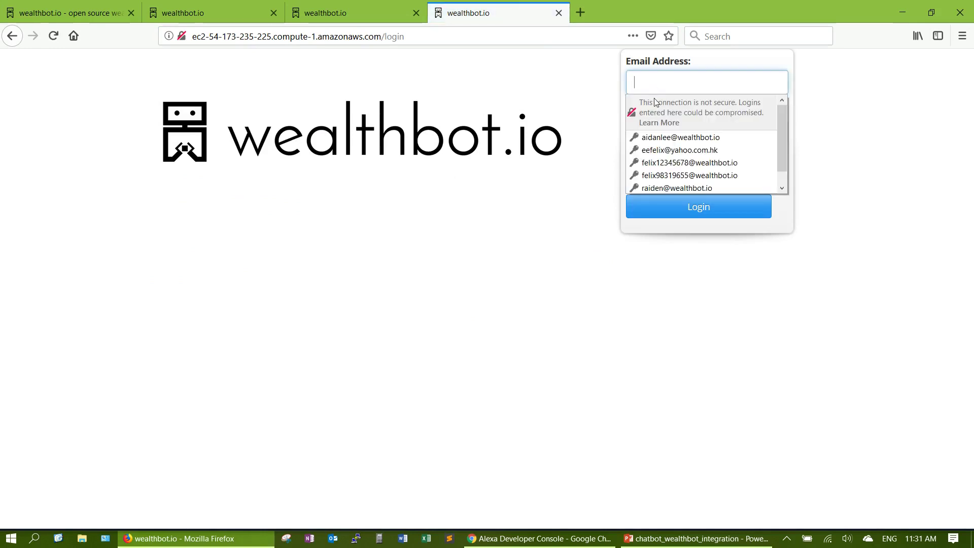
- Log in as the advisor with saved credentials and open the Clients prospect list
click(660, 189)
click(685, 207)
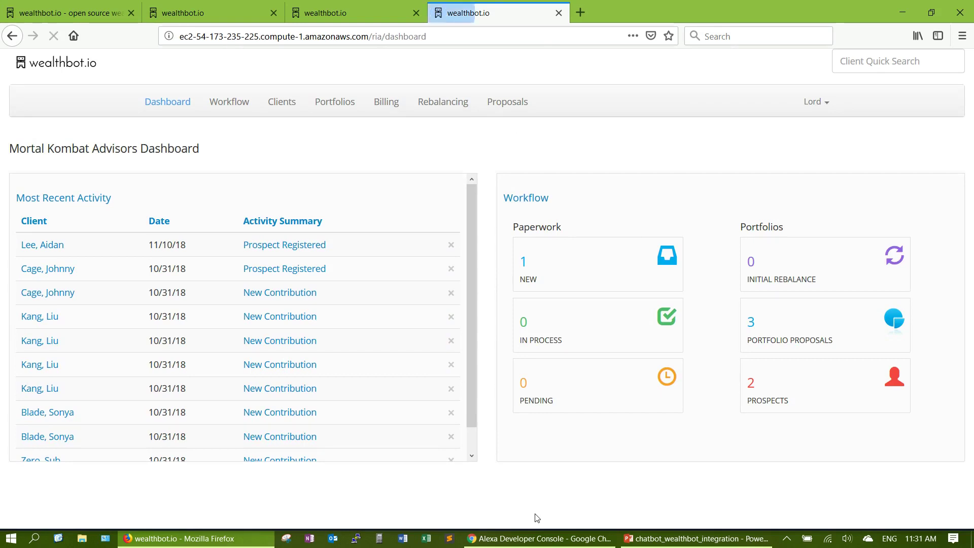
click(284, 103)
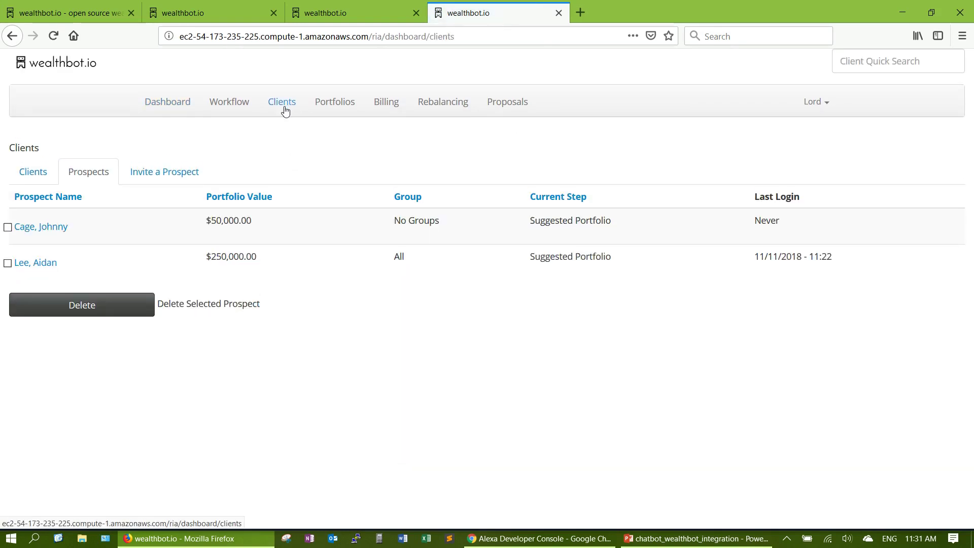
- Place the Alexa Developer Console beside the browser and open the Robo Advisor skill
key(super+Left)
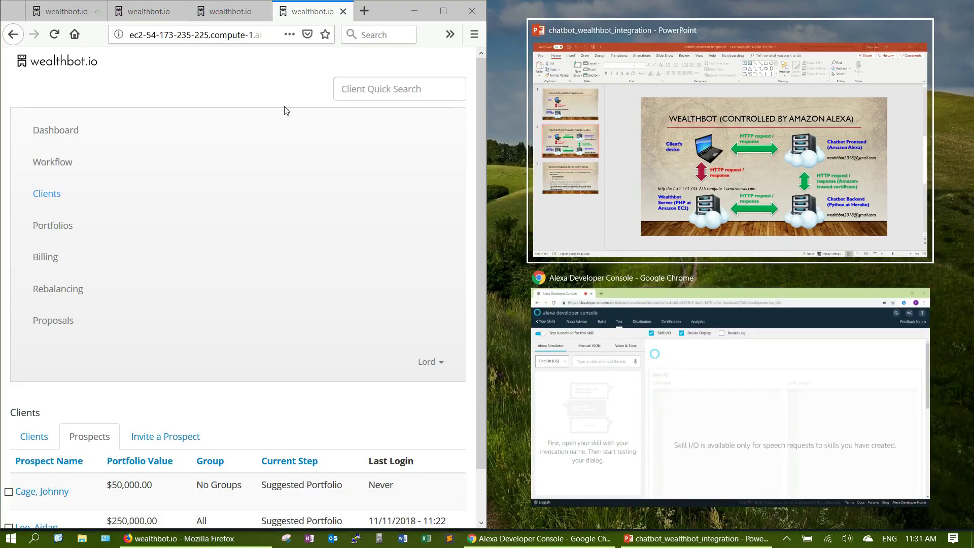
click(541, 356)
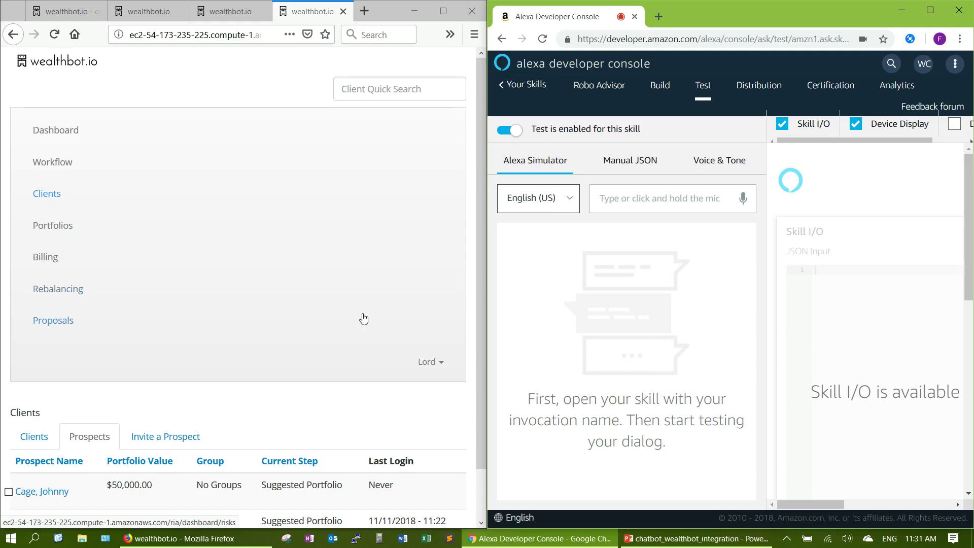
scroll(363, 318, down, 1)
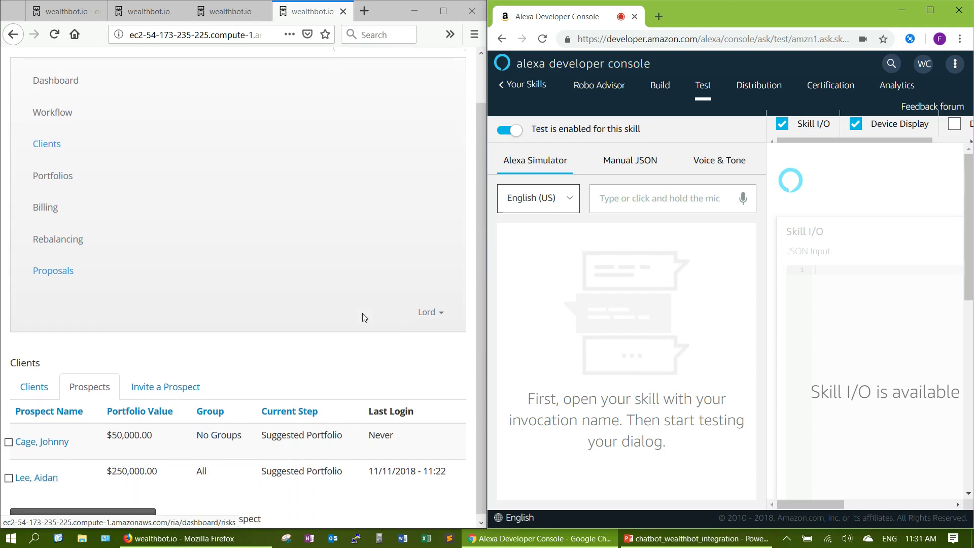
click(613, 200)
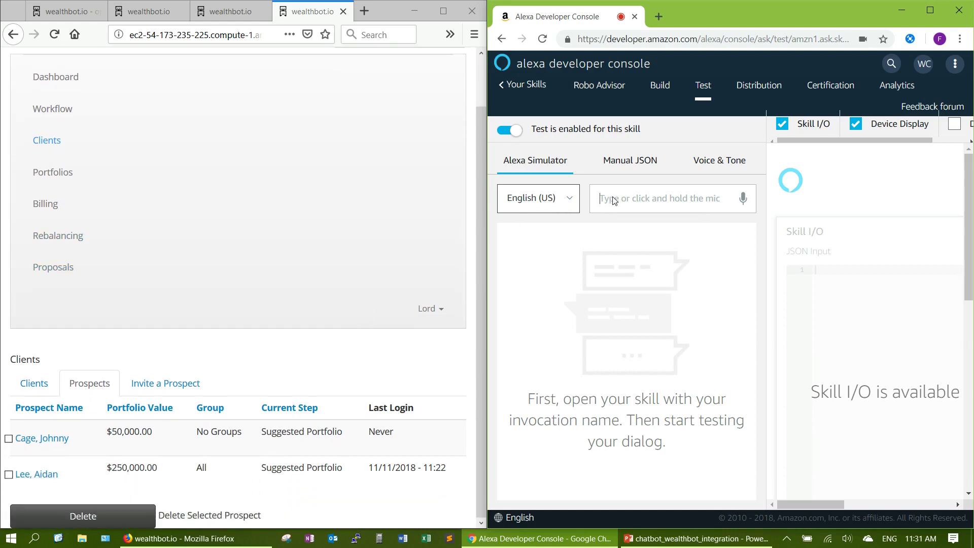
text(open robo advisor)
key(Return)
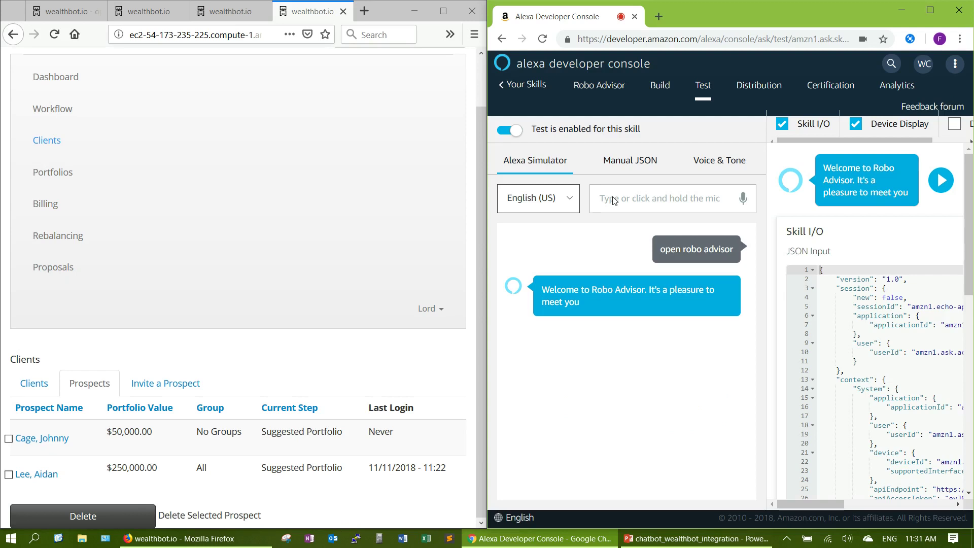
text(sign up please)
- Sign up with Felix's name and phone number, and confirm registration with yes
key(Return)
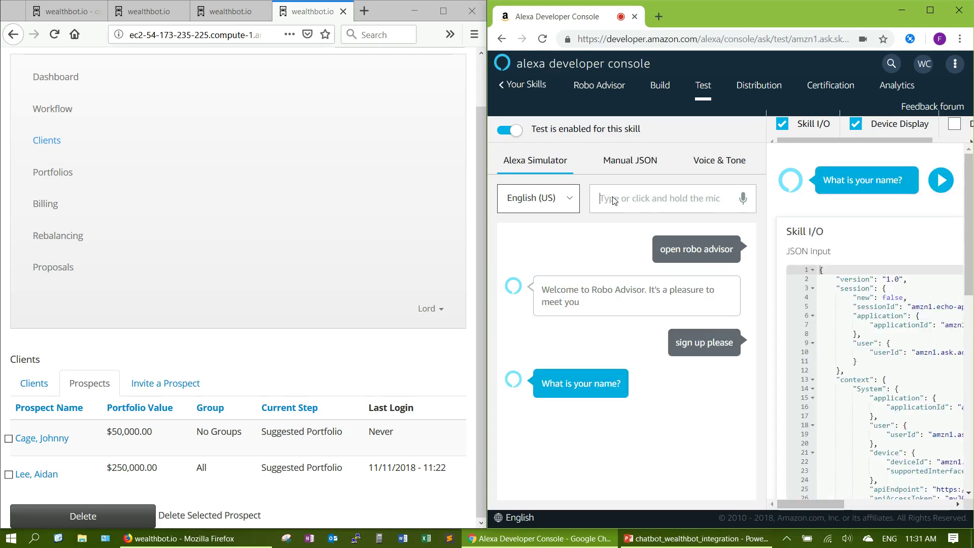
text(My name is F)
text(elix)
key(Return)
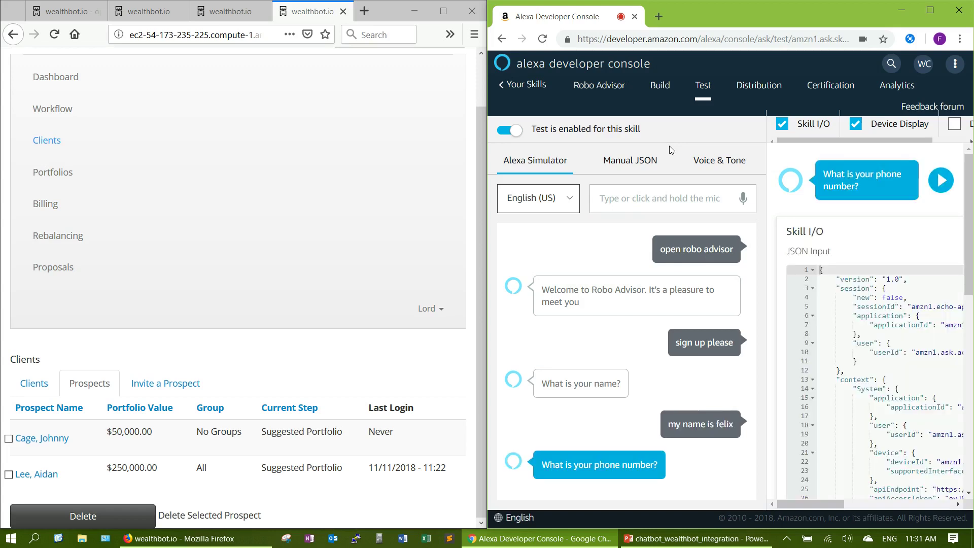
text(My phone number o)
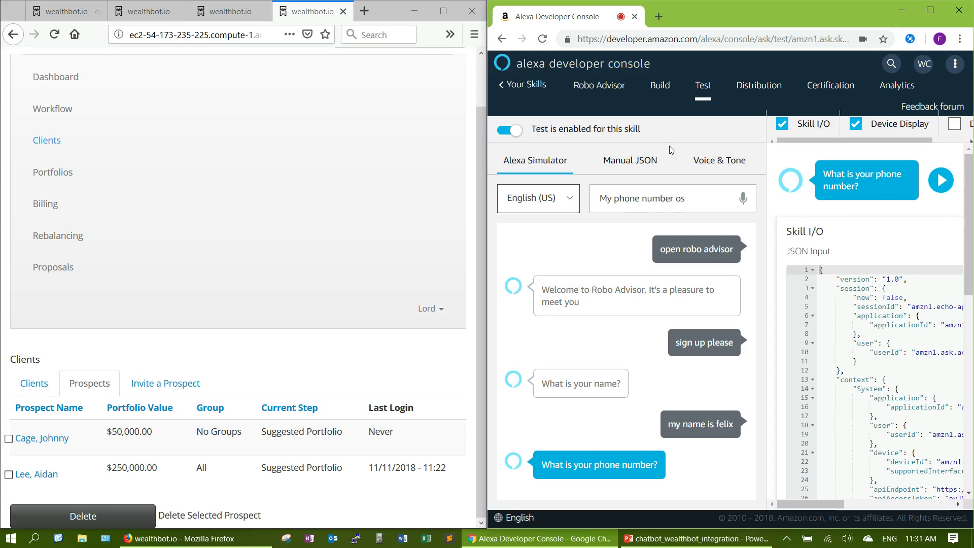
key(BackSpace)
text(is 98765432)
key(Return)
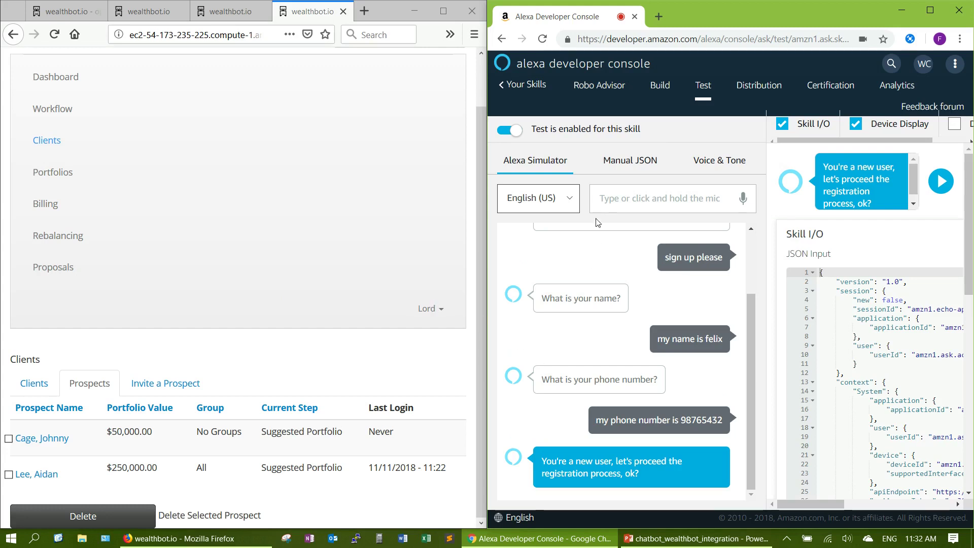
text(yes)
key(Return)
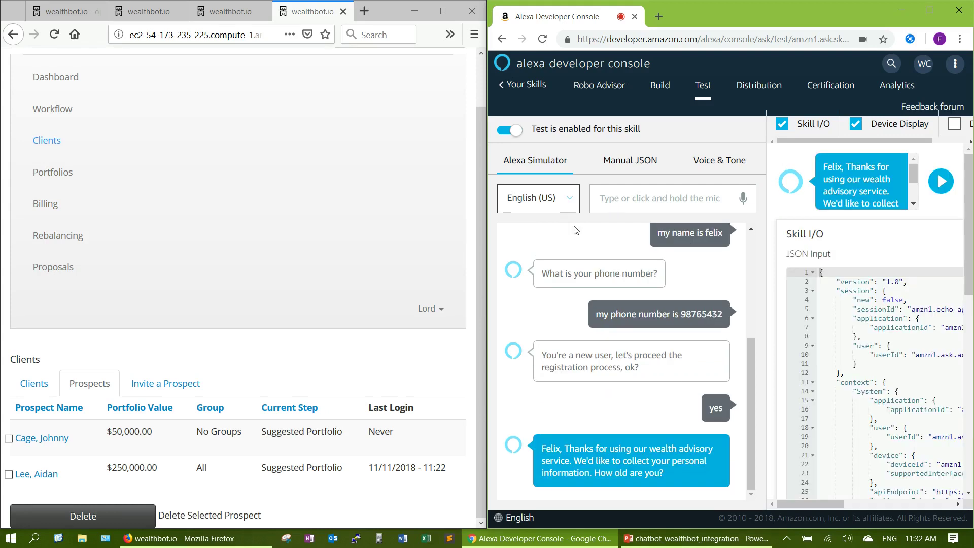
- Refresh the Prospects list to show Felix at Created Login with $0.00
click(60, 36)
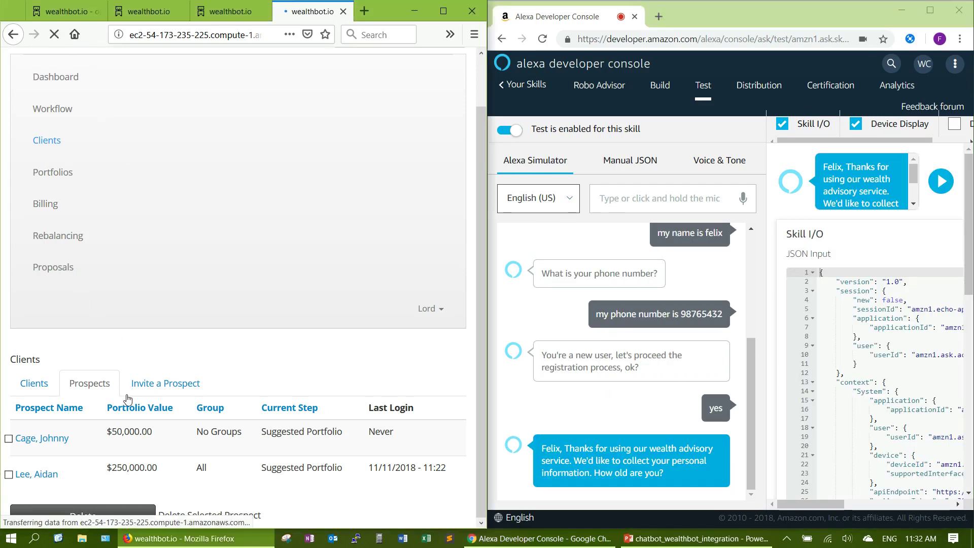
scroll(127, 400, down, 1)
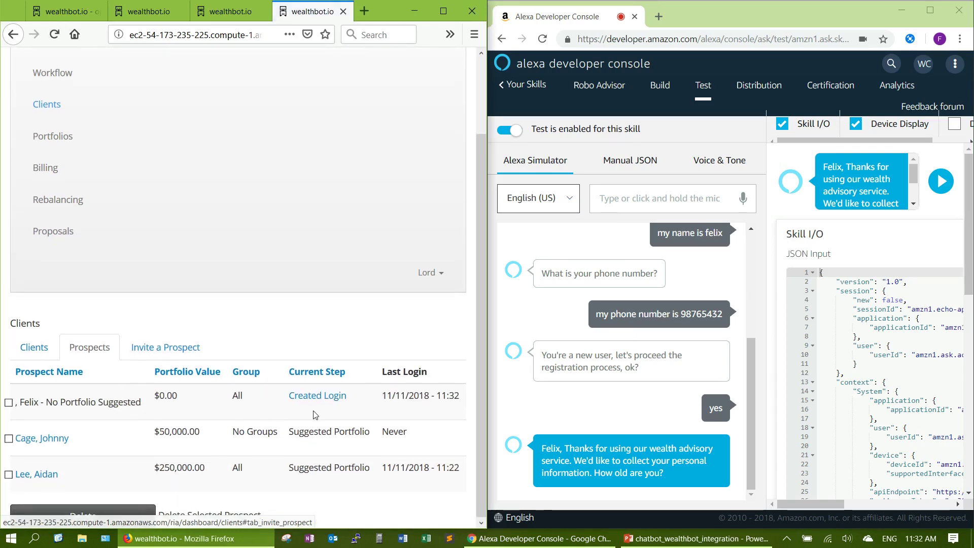
drag(361, 406, 27, 402)
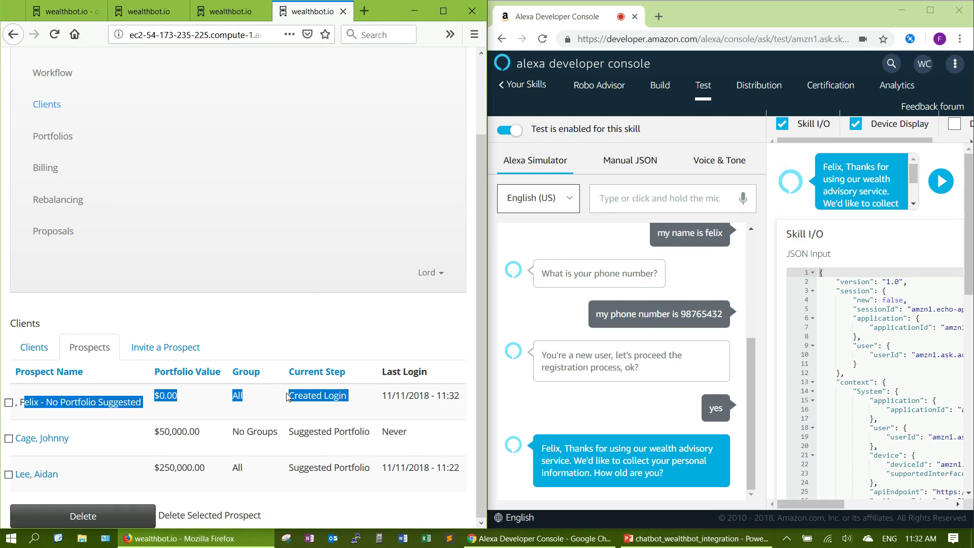
- Answer Felix's age, birthday, address, income 200000, net worth 900000 and employment status
click(610, 200)
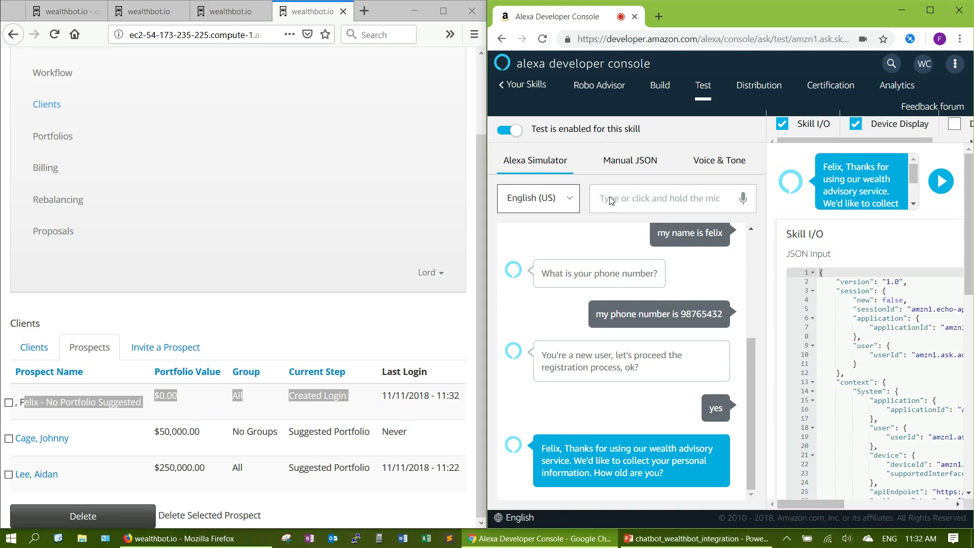
text(I'm 45)
key(Return)
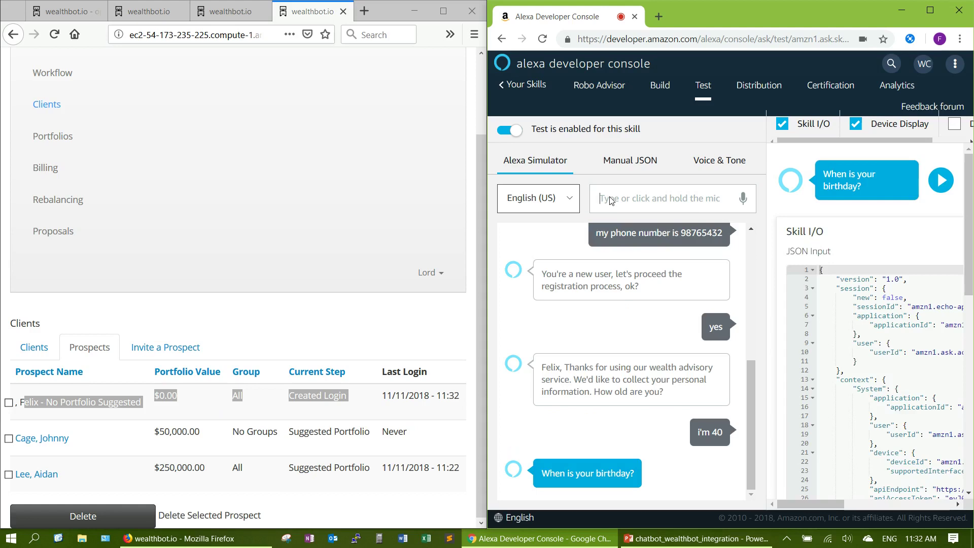
text(Apr 10)
key(Return)
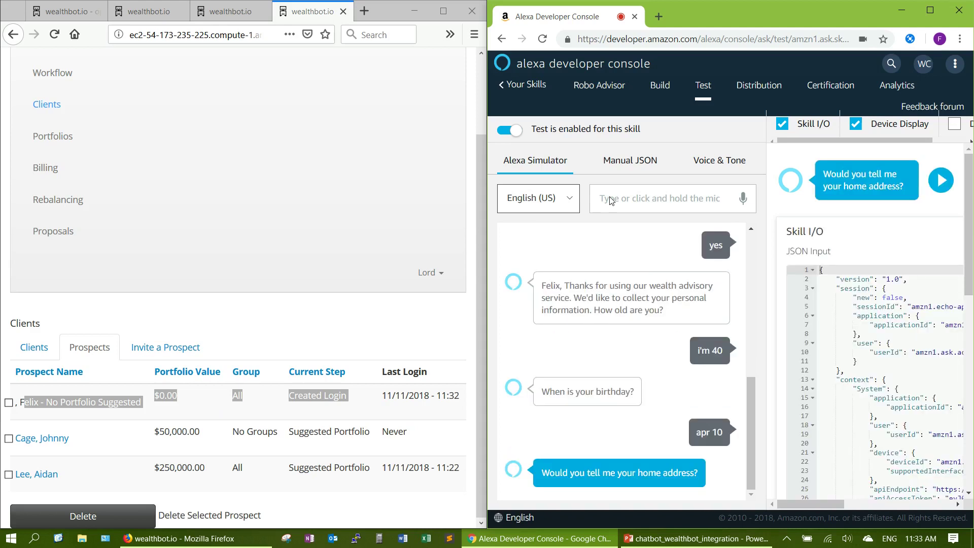
text(I live in Tai Kok Tsui)
key(Return)
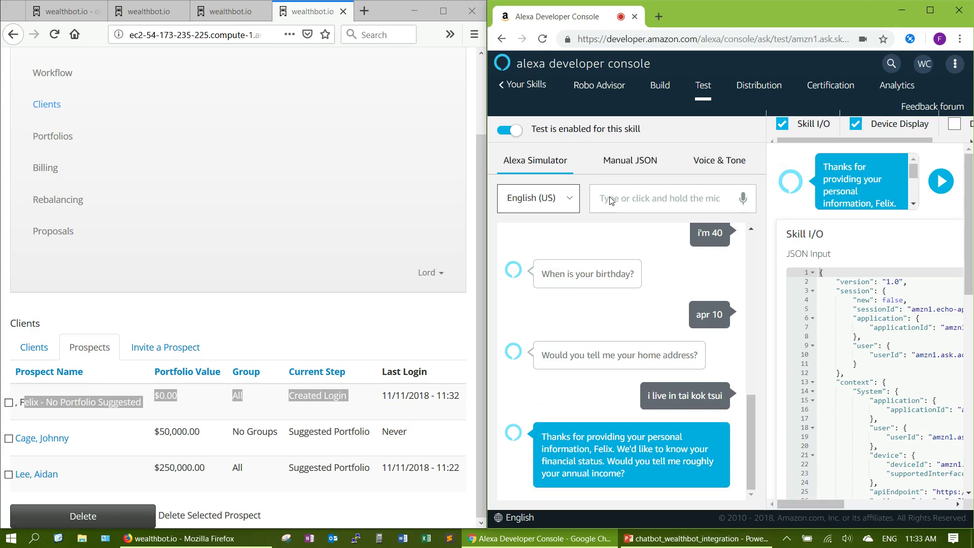
text(It's about )
text(200)
text(000)
key(Return)
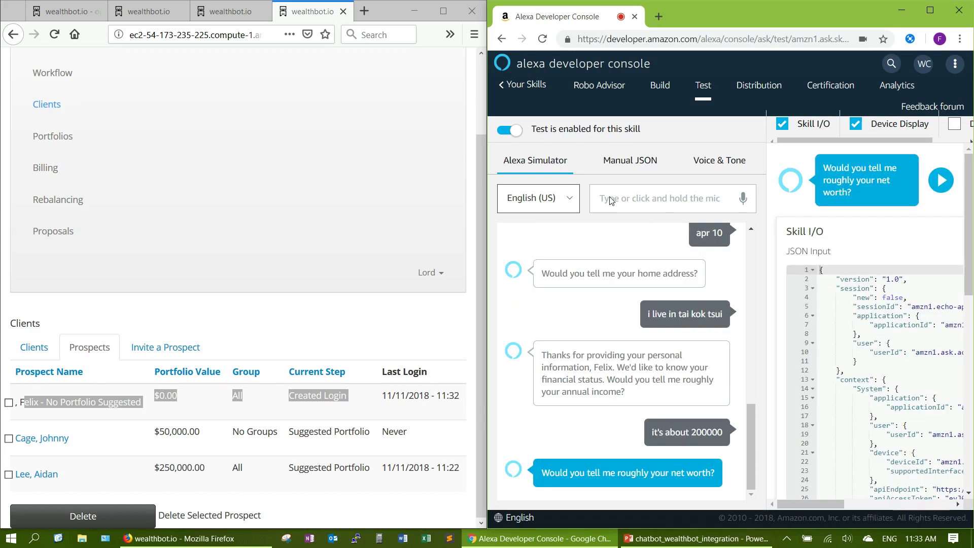
text(It's about 900000)
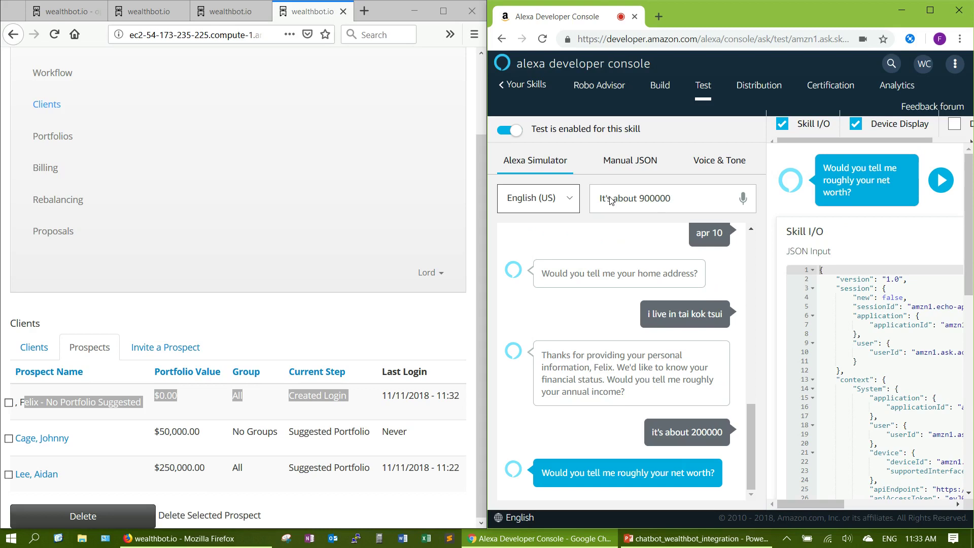
key(Return)
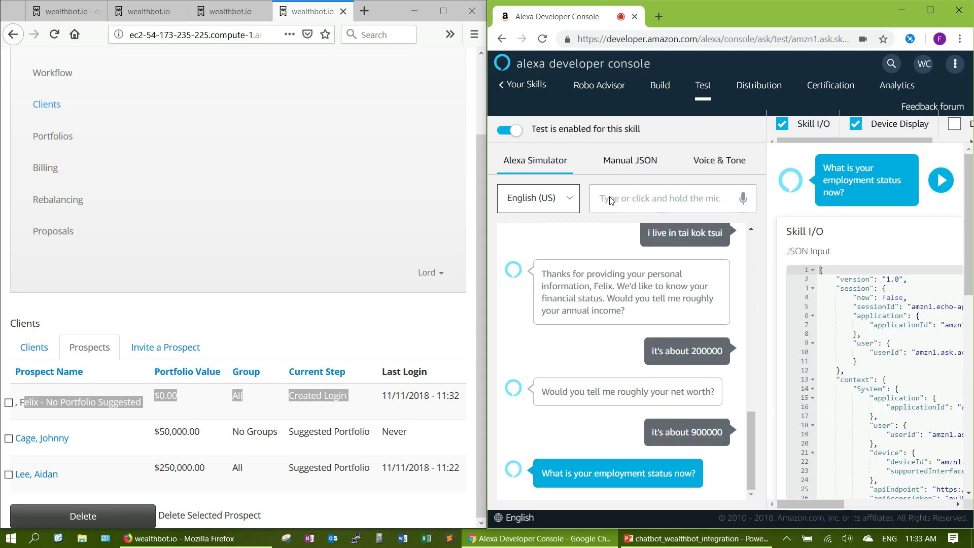
text(I'm currently employed)
key(Return)
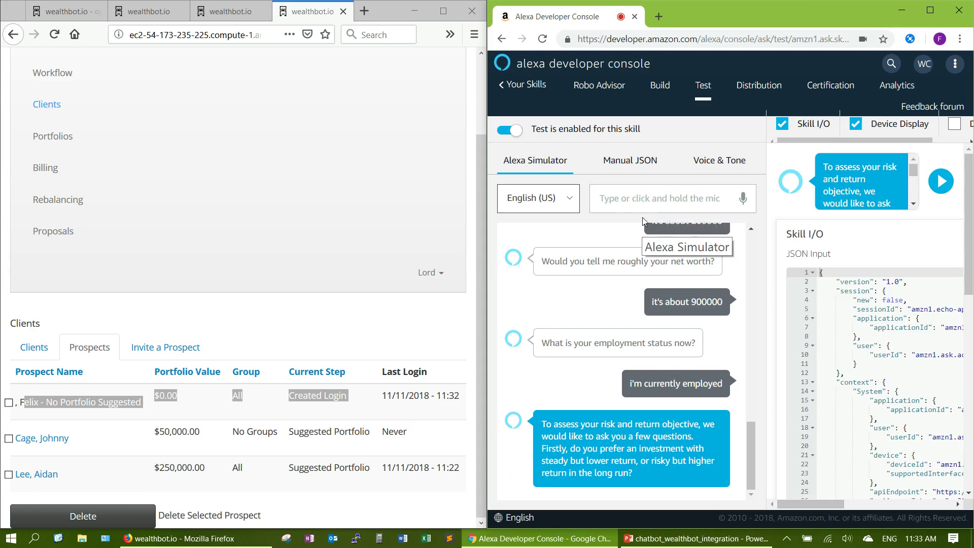
- Confirm Felix reached Risk questionnaire, then answer risky investment and ±10% volatility
click(59, 33)
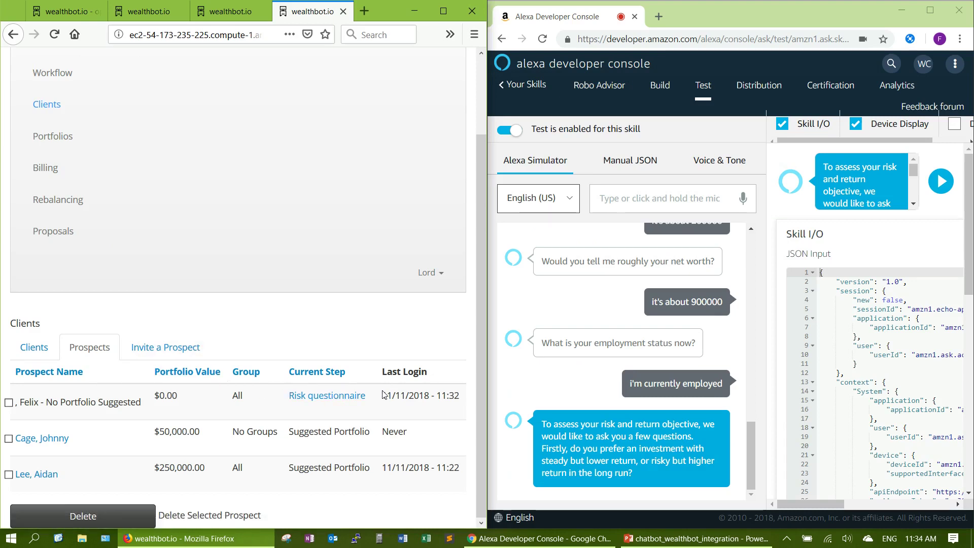
drag(369, 396, 288, 396)
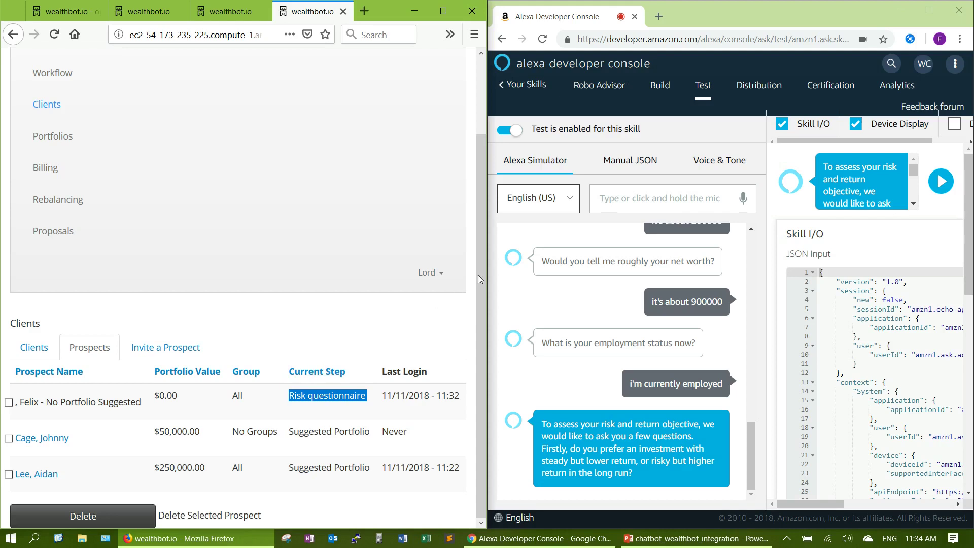
click(620, 211)
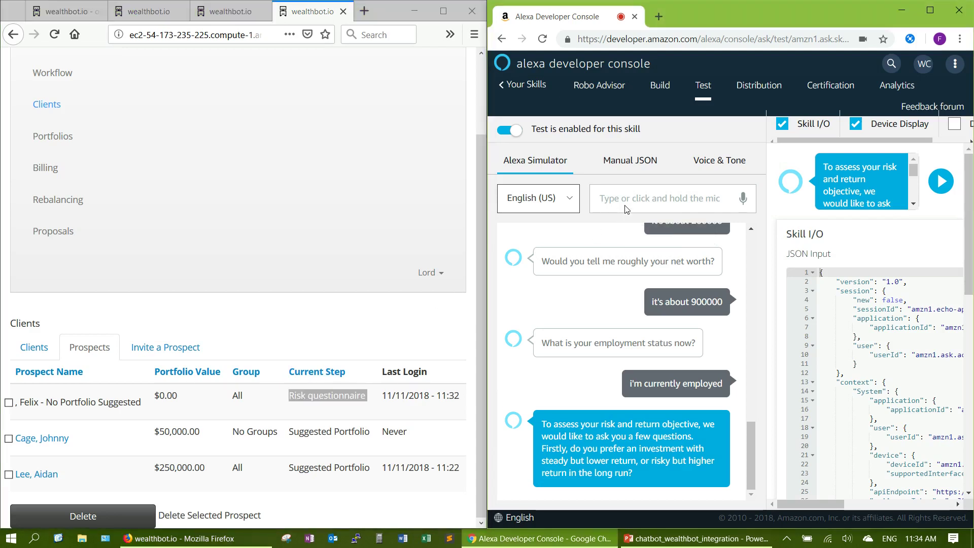
text(I prefer risky investment)
key(Return)
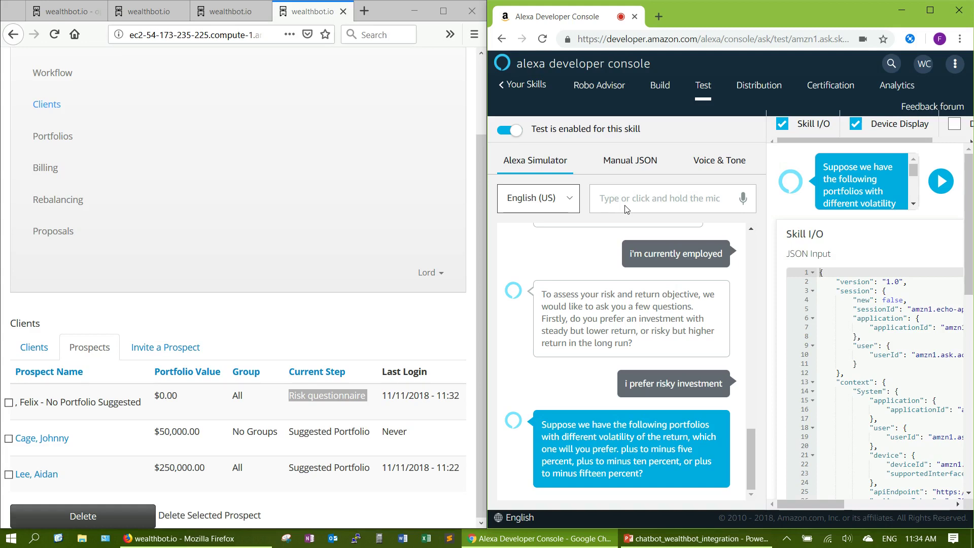
text(I prefer +/-10%)
key(Return)
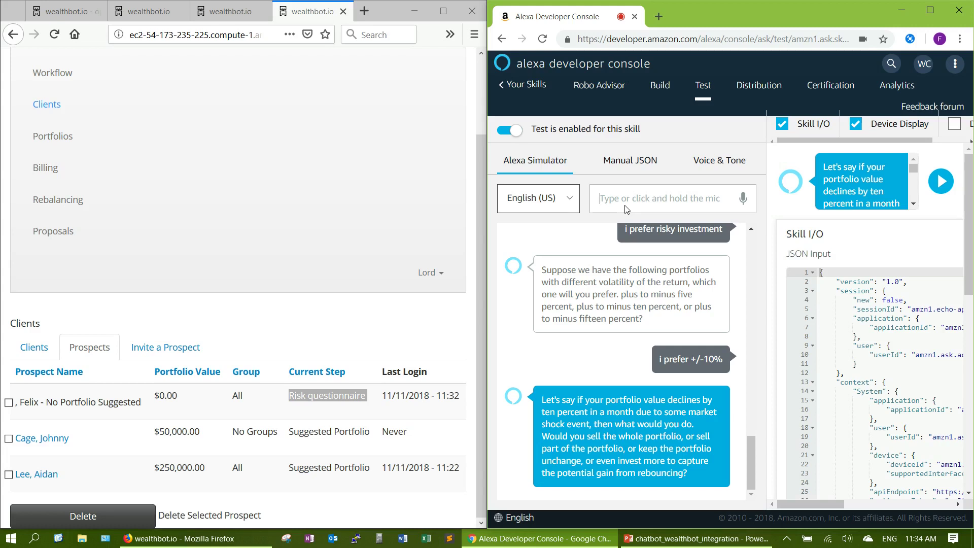
- Answer that Felix would keep the portfolio unchanged and does need a withdrawal
click(625, 210)
text(I would keep the portfolio )
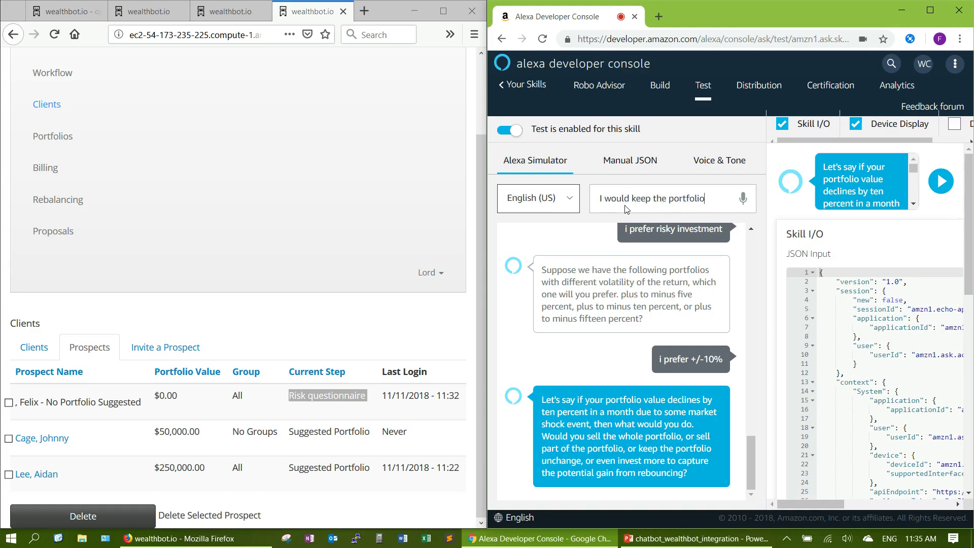
text(unchanged)
key(Return)
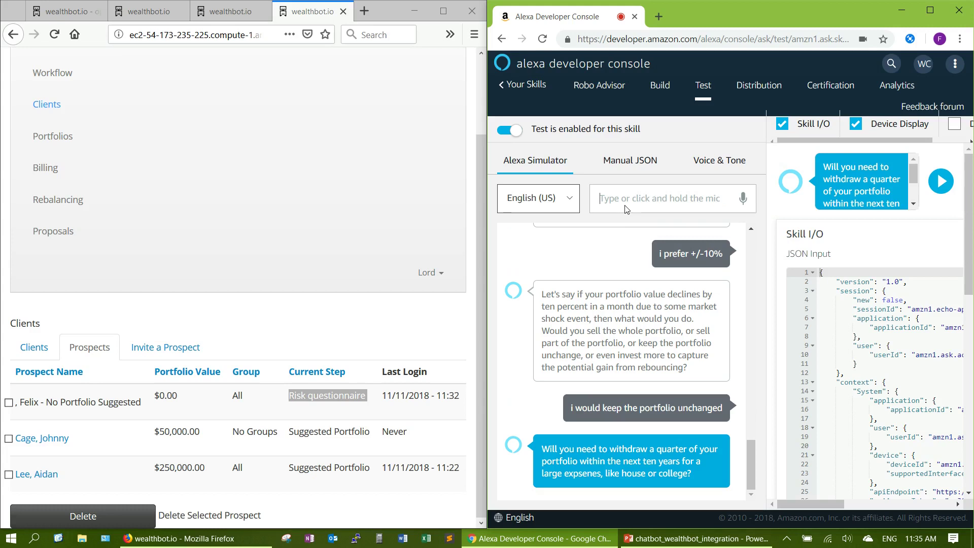
text(Yes I need)
key(Return)
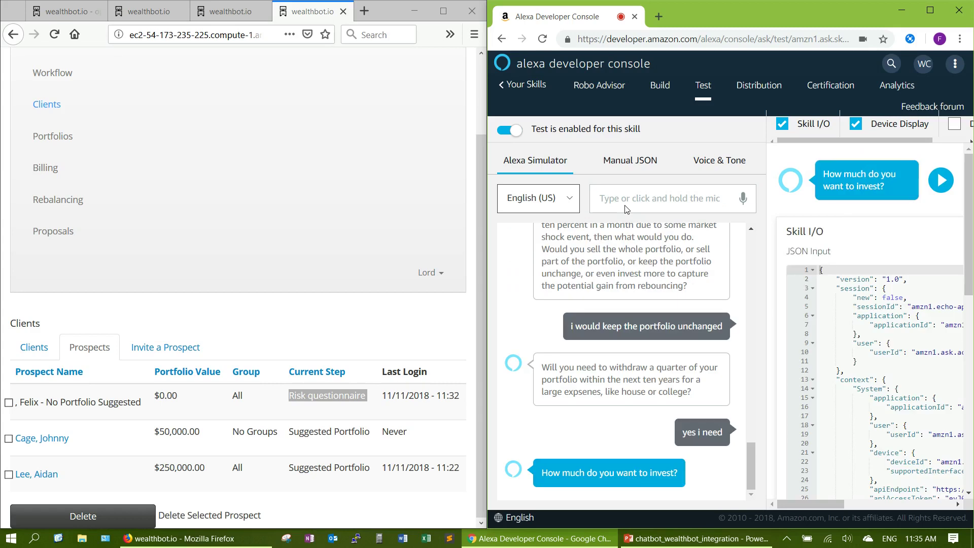
- Refresh Prospects to confirm Information Intake, then send the goodbye that ends the Robo Advisor chat
click(626, 209)
click(52, 42)
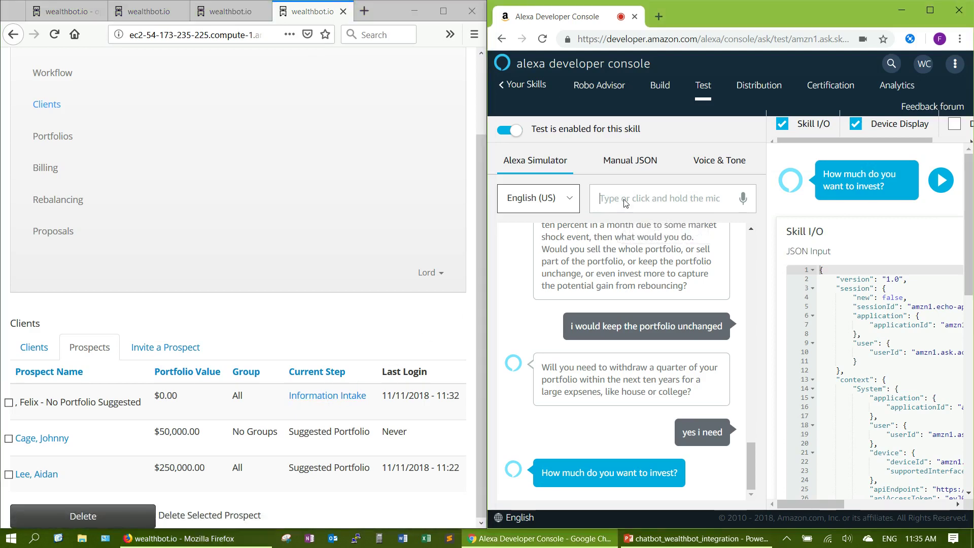
text(50000)
key(Return)
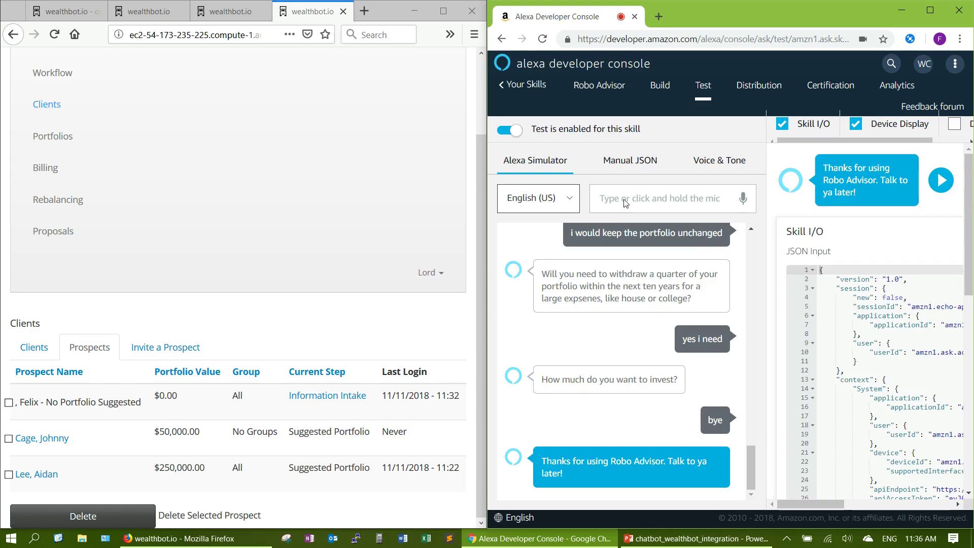
text(open robo advisor)
- Reopen Robo Advisor and send 'sign in please', name Felix and phone 98765432
key(Return)
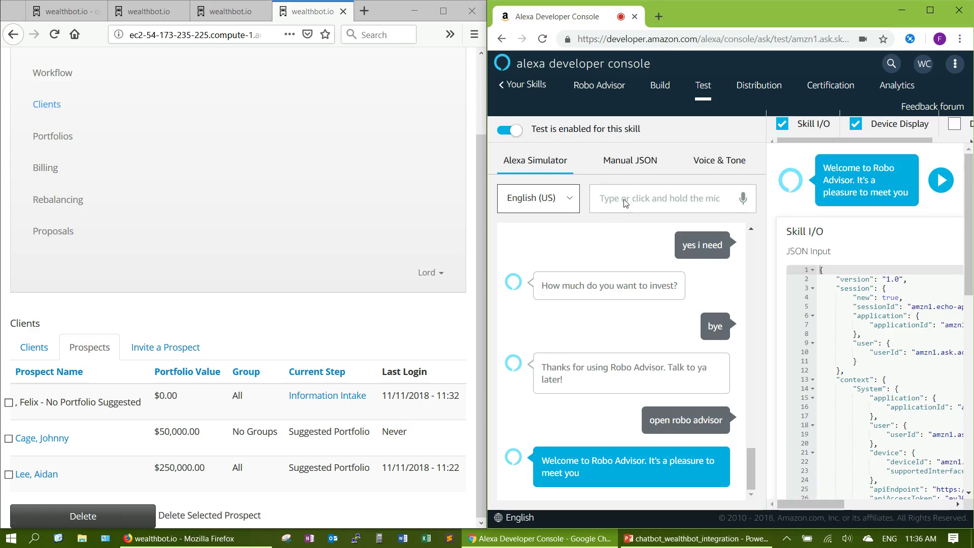
text(sign in please)
key(Return)
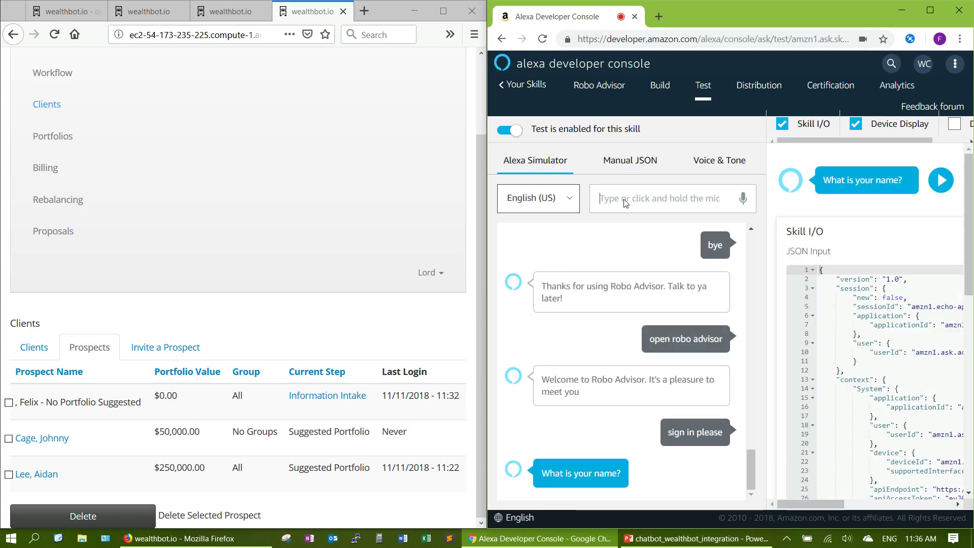
text(My nam)
text(s Felix)
key(Return)
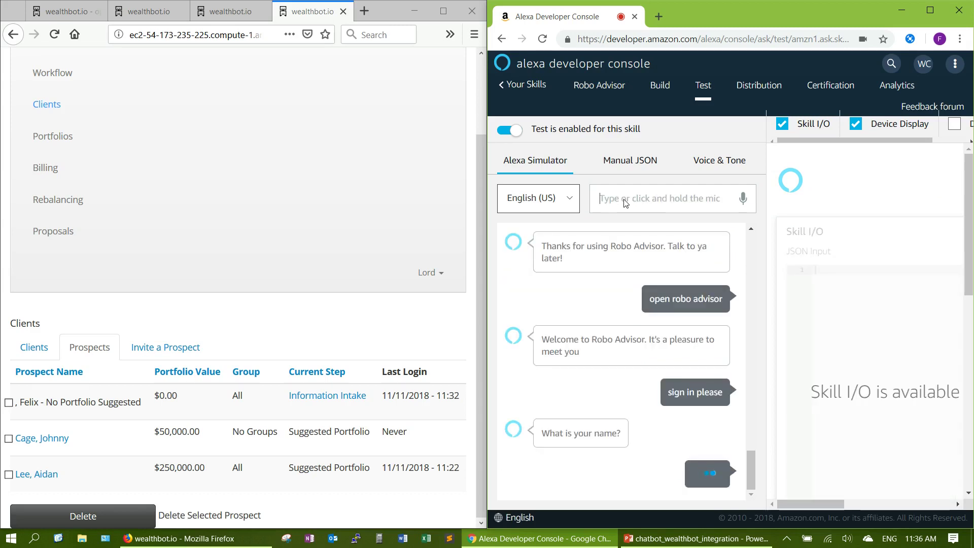
text(It's 98765432)
key(Return)
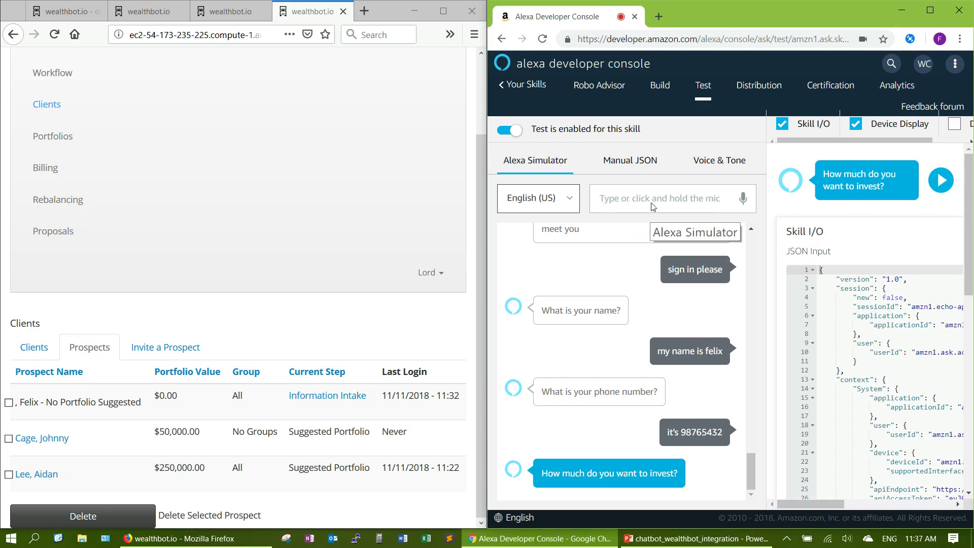
text(I want to invest)
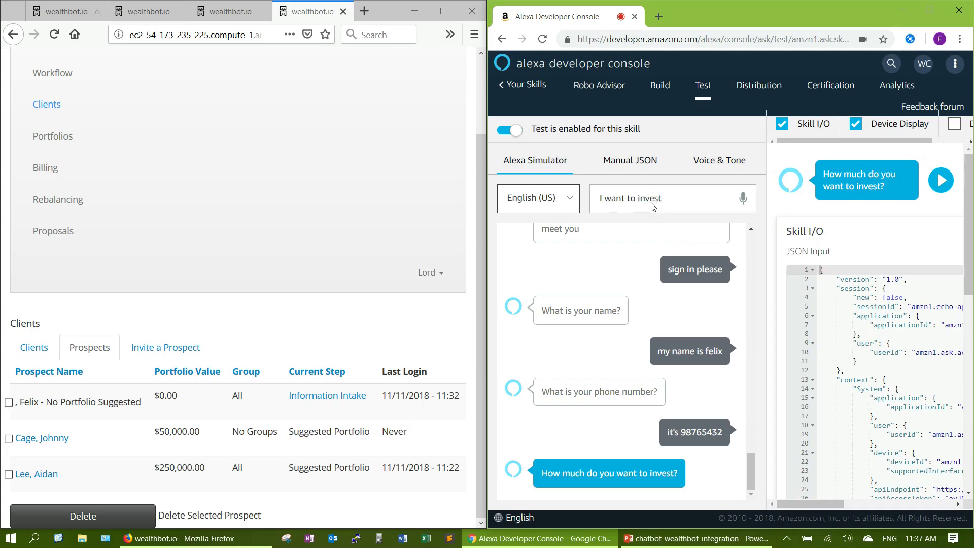
text( 150000)
- Answer 150000 and yes, then reload Prospects and highlight Felix's Suggested Portfolio step and login time
key(Return)
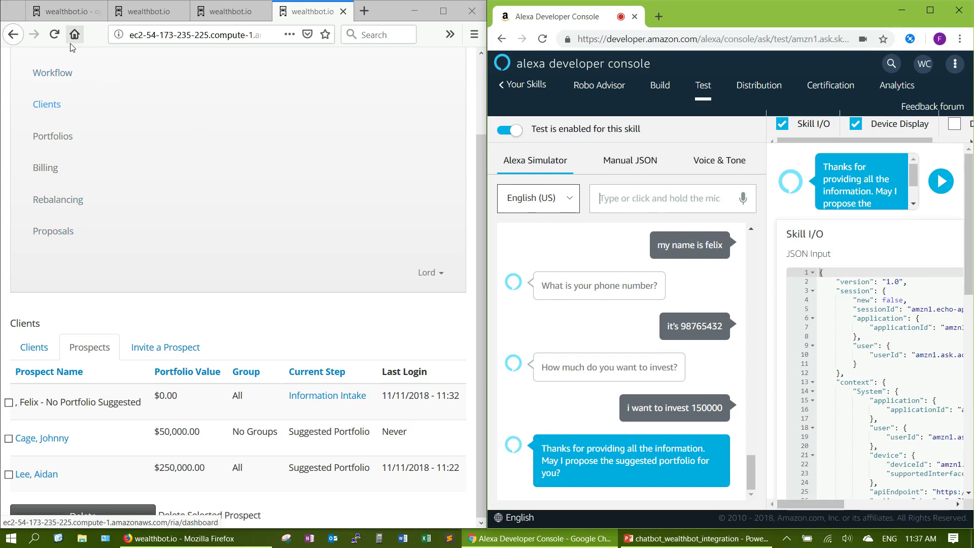
click(54, 34)
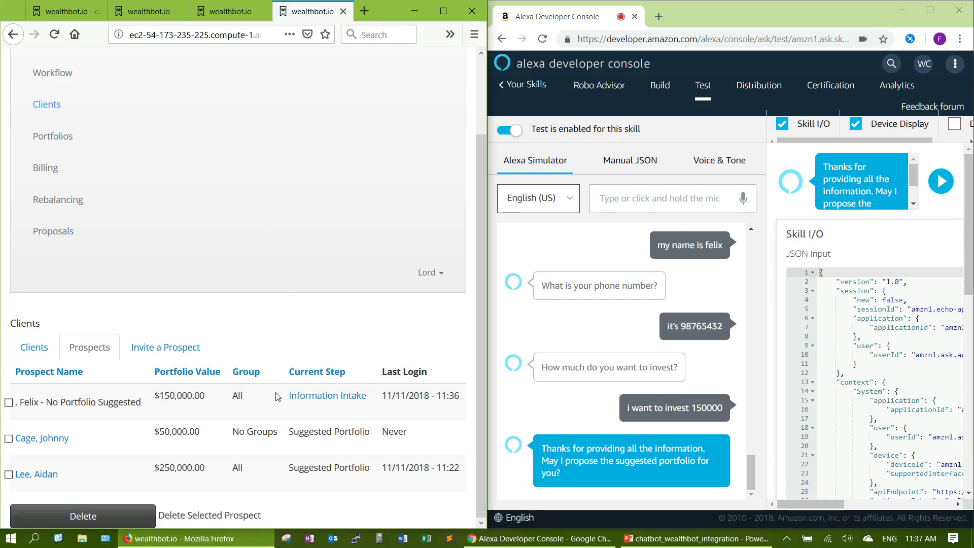
click(620, 207)
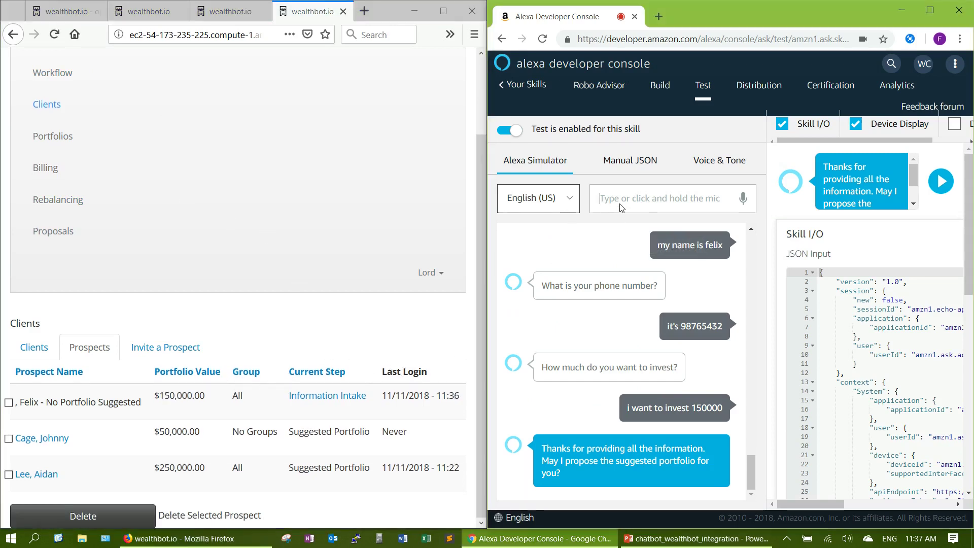
text(yes)
key(Return)
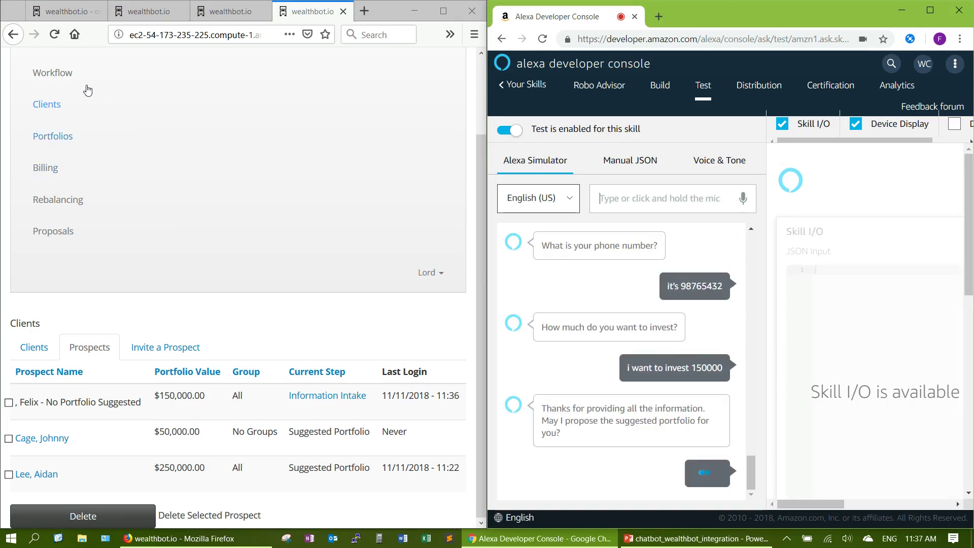
click(55, 35)
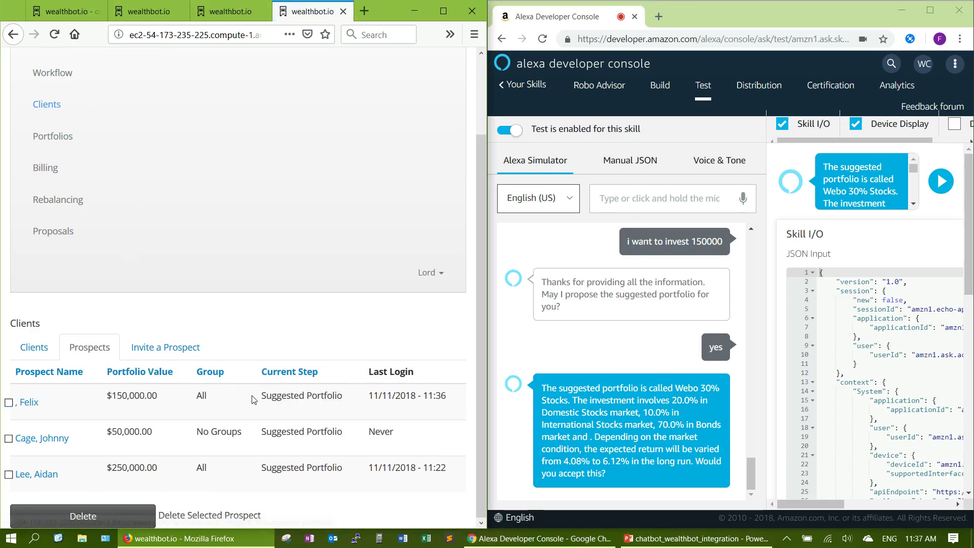
drag(262, 396, 340, 396)
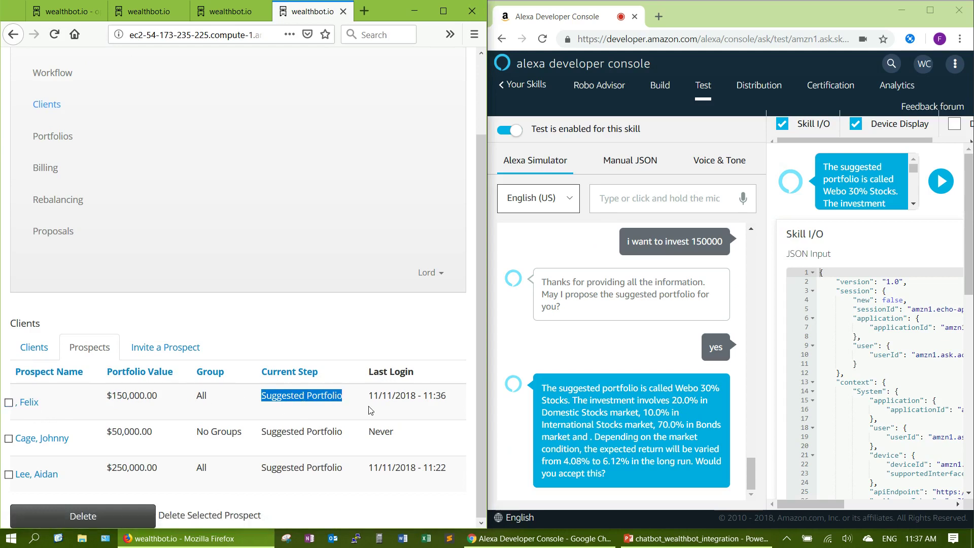
drag(428, 396, 456, 398)
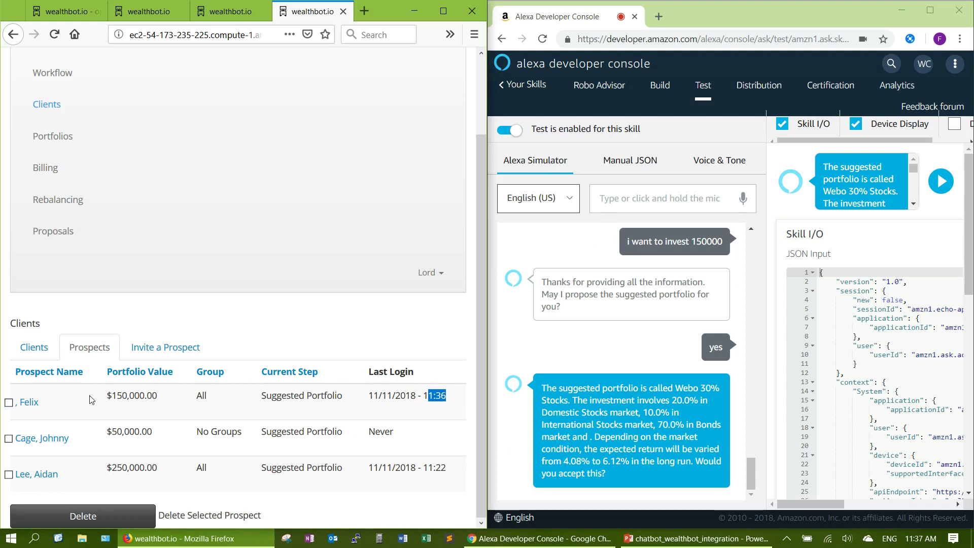
- Open Felix's Webo 30% Stocks portfolio page and highlight its 6.12% and 4.08% returns
click(36, 405)
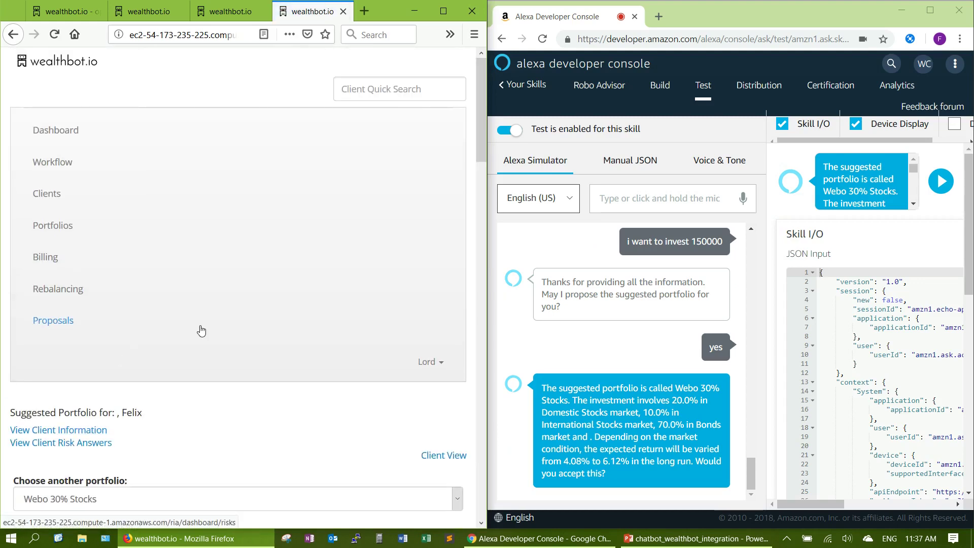
scroll(201, 330, down, 3)
scroll(202, 329, down, 3)
scroll(202, 329, down, 2)
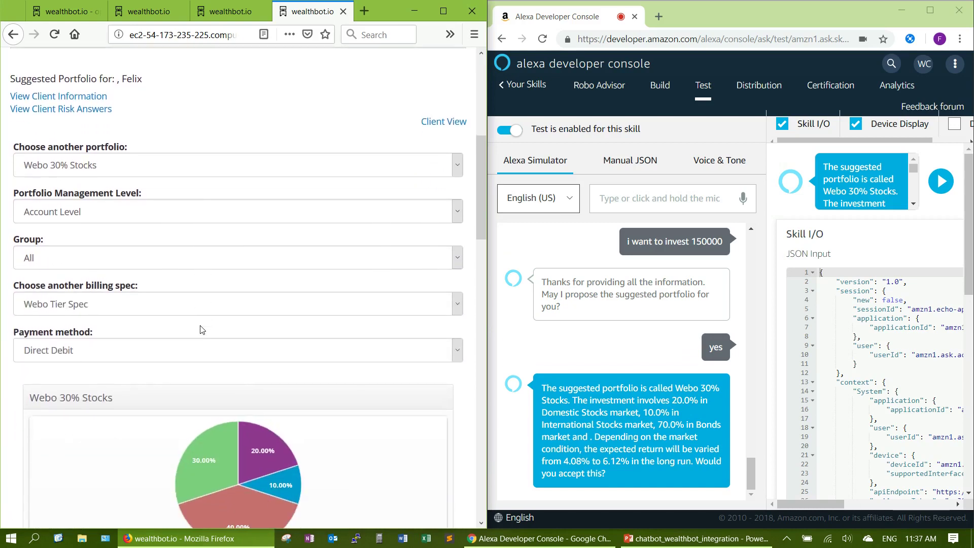
scroll(201, 329, down, 1)
scroll(202, 329, down, 2)
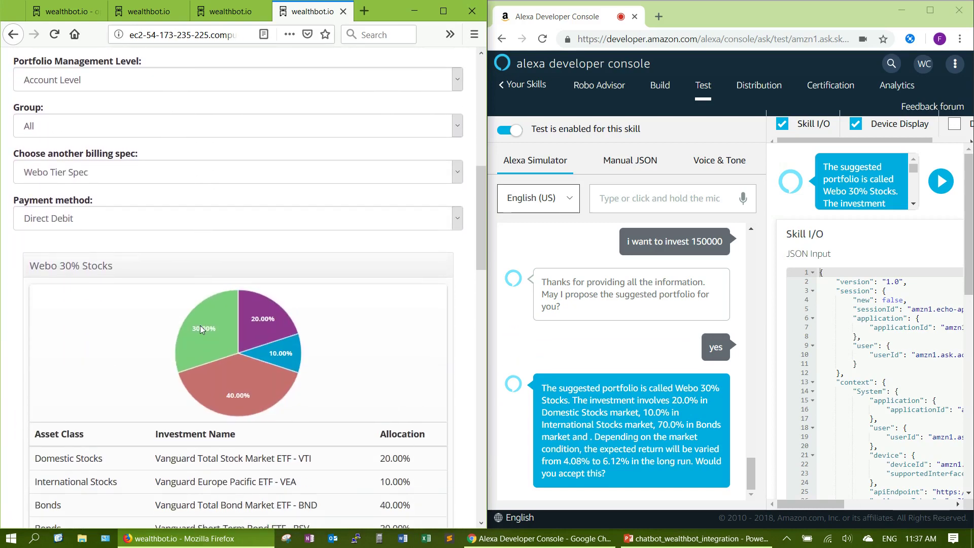
scroll(200, 325, down, 2)
scroll(201, 325, down, 1)
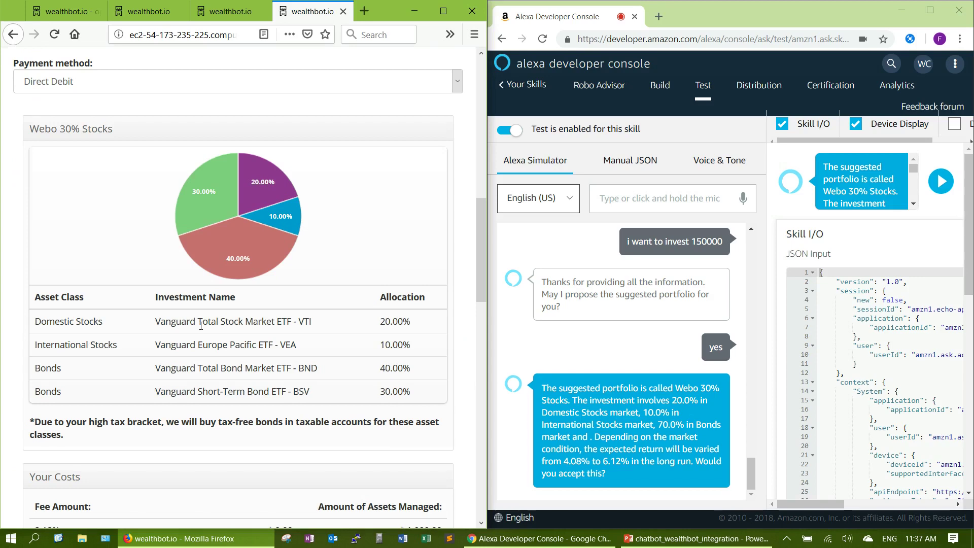
scroll(200, 325, down, 2)
scroll(200, 326, down, 2)
scroll(201, 325, down, 3)
scroll(201, 325, down, 1)
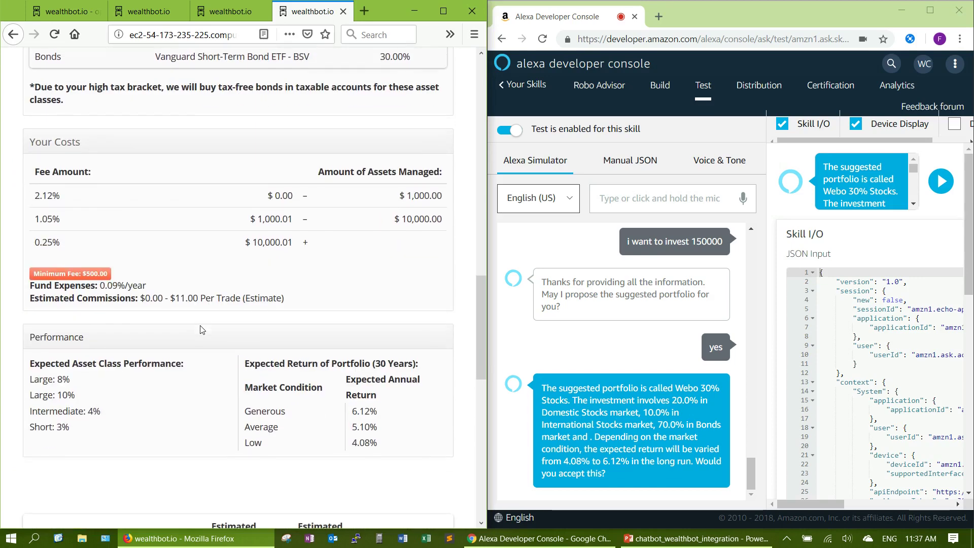
drag(351, 411, 386, 413)
drag(351, 442, 379, 443)
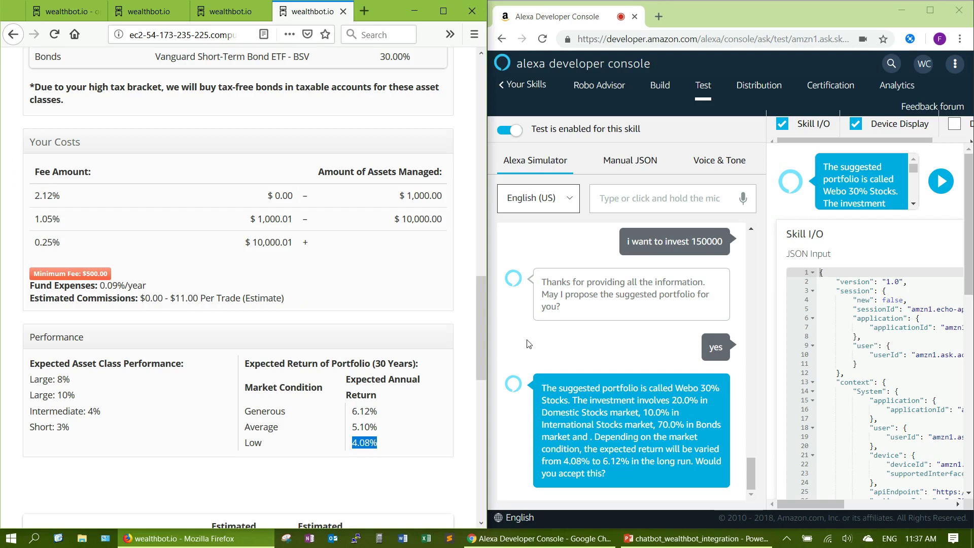
click(637, 203)
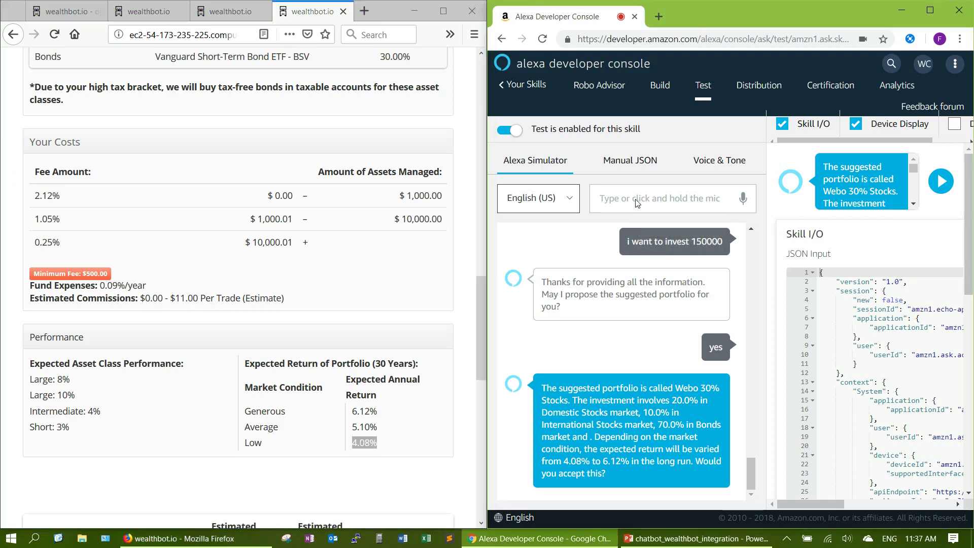
text(yes)
- Send yes to finish registration, then expand Felix's client information and risk answers
key(Return)
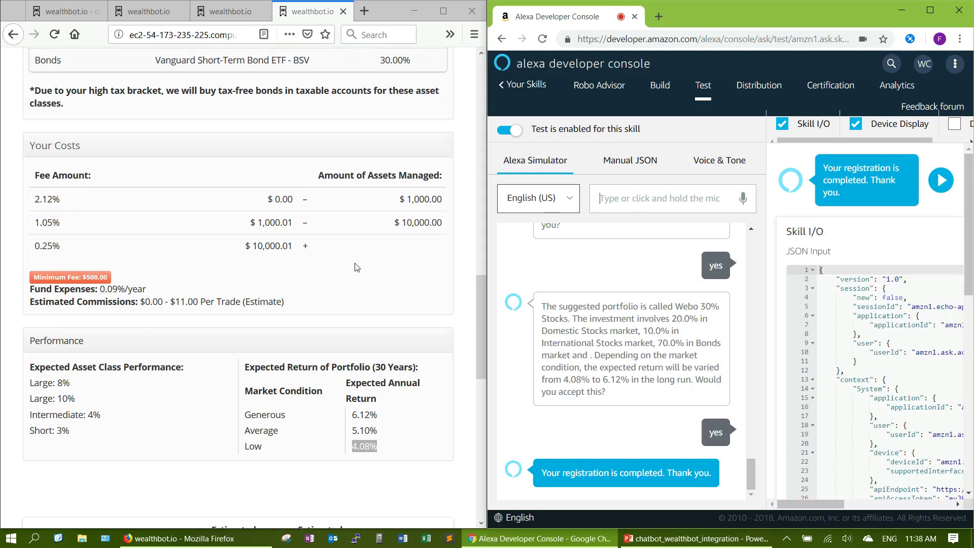
scroll(354, 267, up, 1)
scroll(355, 267, down, 2)
scroll(355, 268, down, 2)
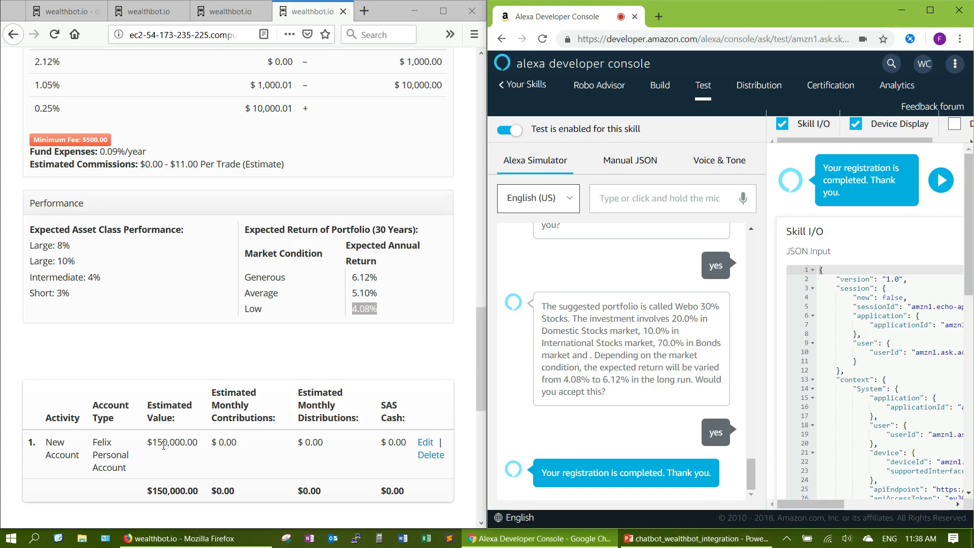
mouse_move(163, 442)
mouse_down()
mouse_move(195, 442)
mouse_move(184, 443)
mouse_up()
scroll(187, 444, up, 1)
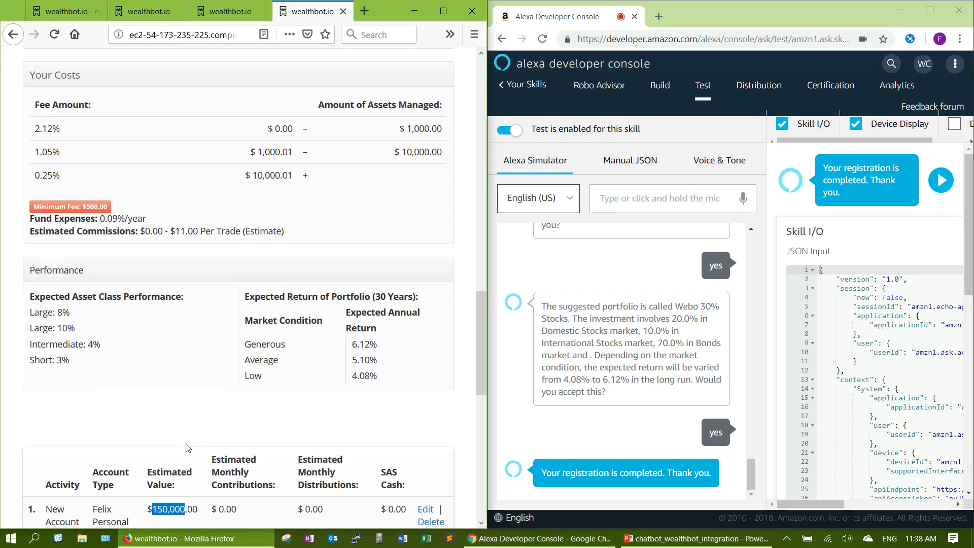
scroll(186, 443, up, 4)
scroll(186, 445, up, 2)
scroll(186, 448, up, 4)
scroll(186, 447, up, 5)
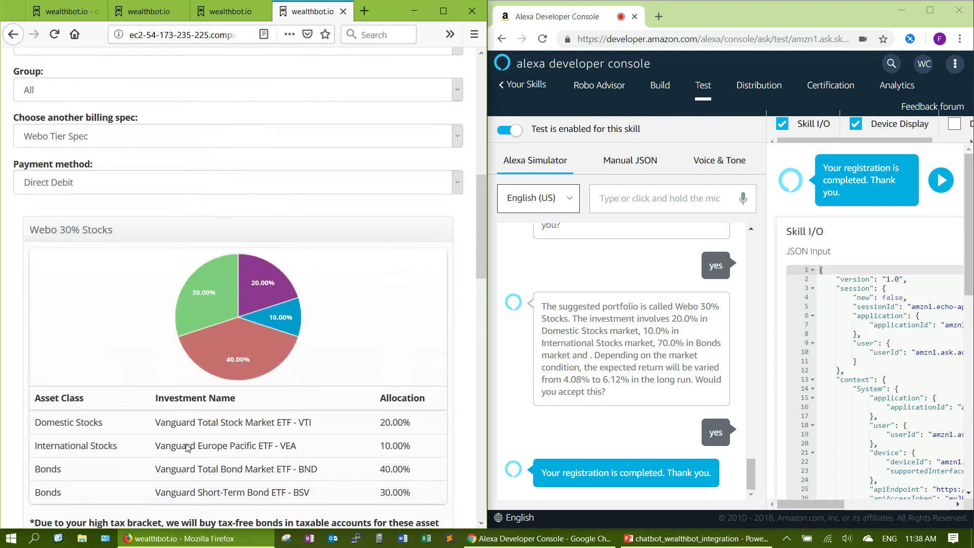
scroll(187, 448, up, 2)
scroll(186, 439, up, 2)
scroll(120, 315, up, 3)
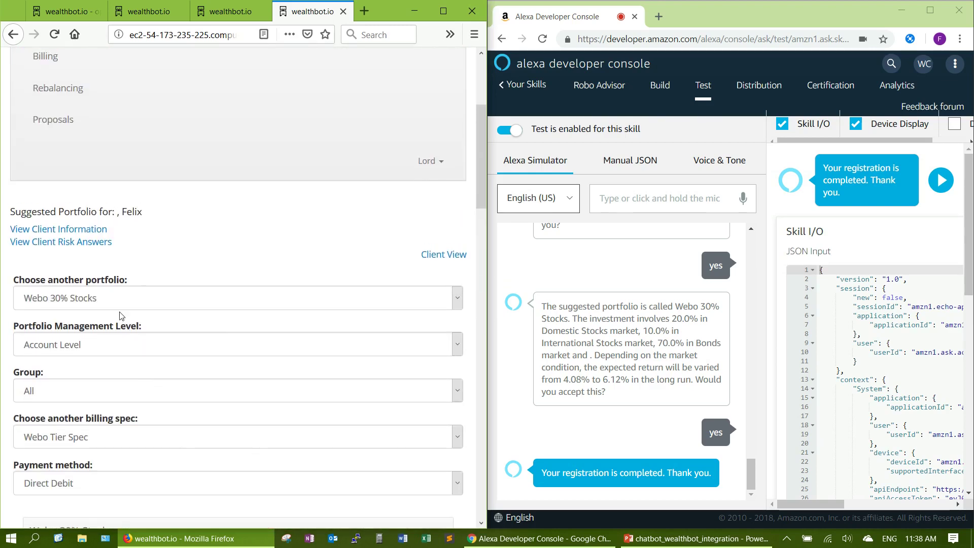
click(81, 229)
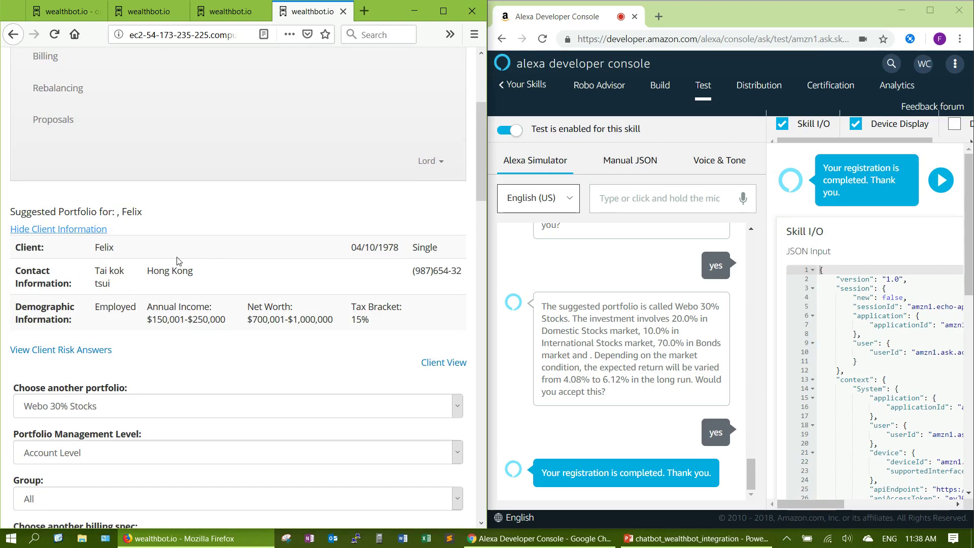
click(97, 351)
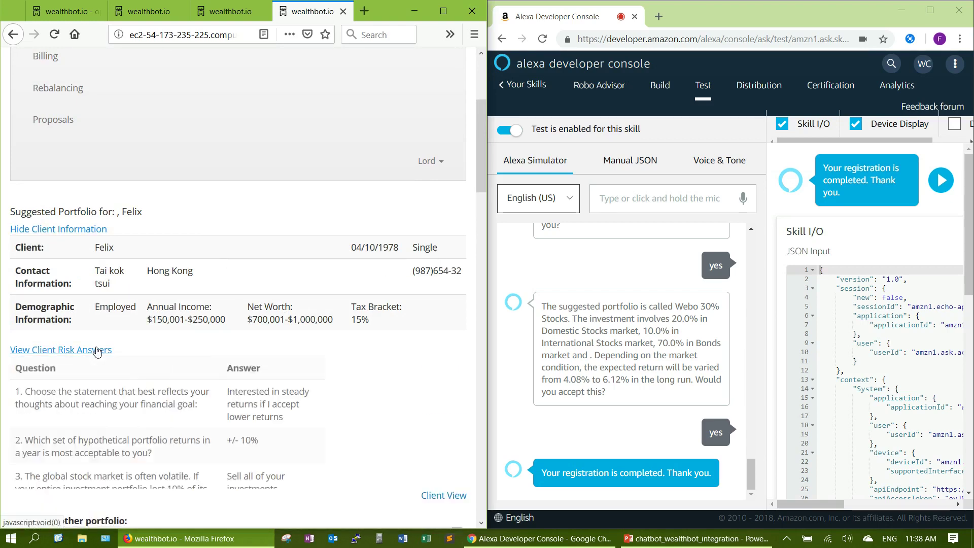
scroll(274, 360, down, 2)
scroll(274, 360, down, 2)
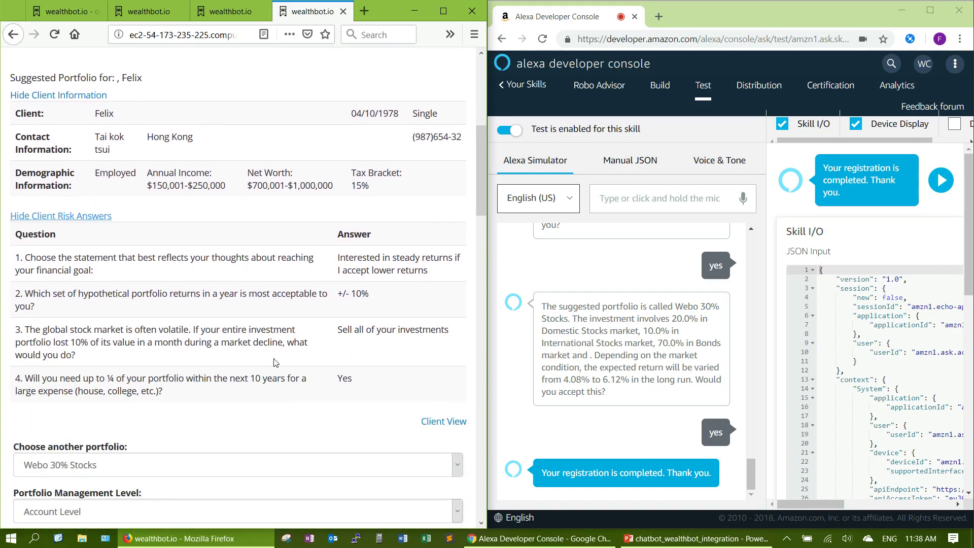
scroll(275, 363, down, 1)
scroll(275, 362, down, 2)
scroll(274, 362, down, 2)
scroll(274, 358, down, 2)
scroll(274, 359, down, 2)
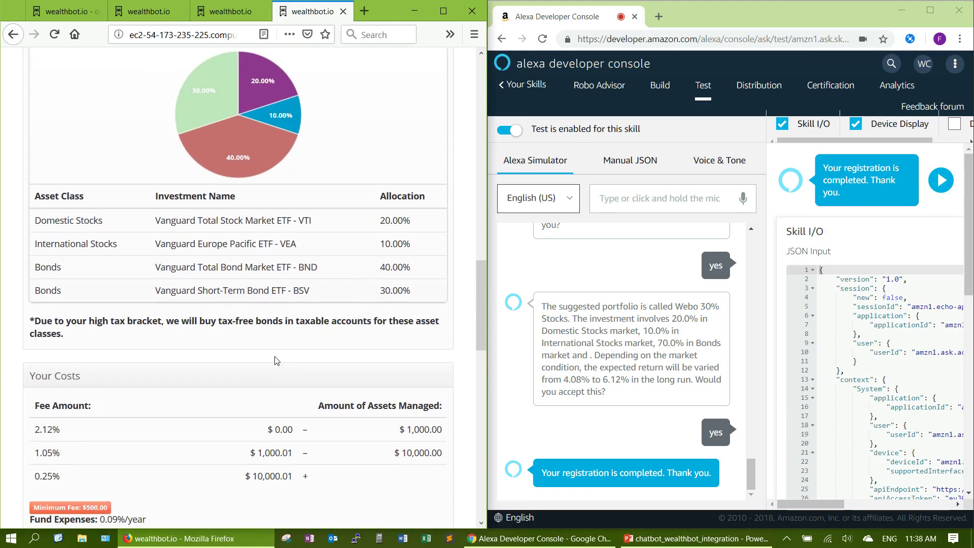